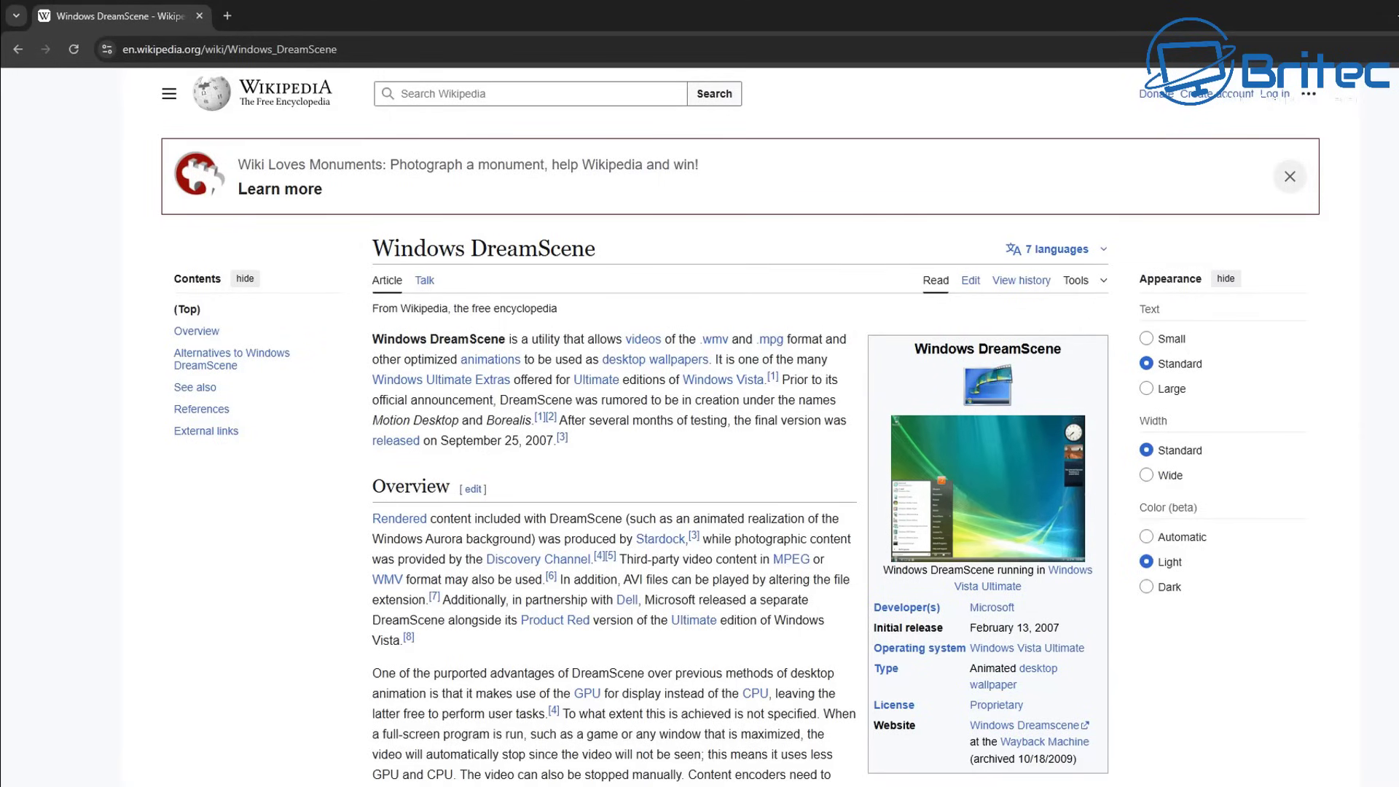
Scroll down through the Windows DreamScene Wikipedia article to read it.
scroll(700, 437, "down", 1)
scroll(740, 427, "down", 2)
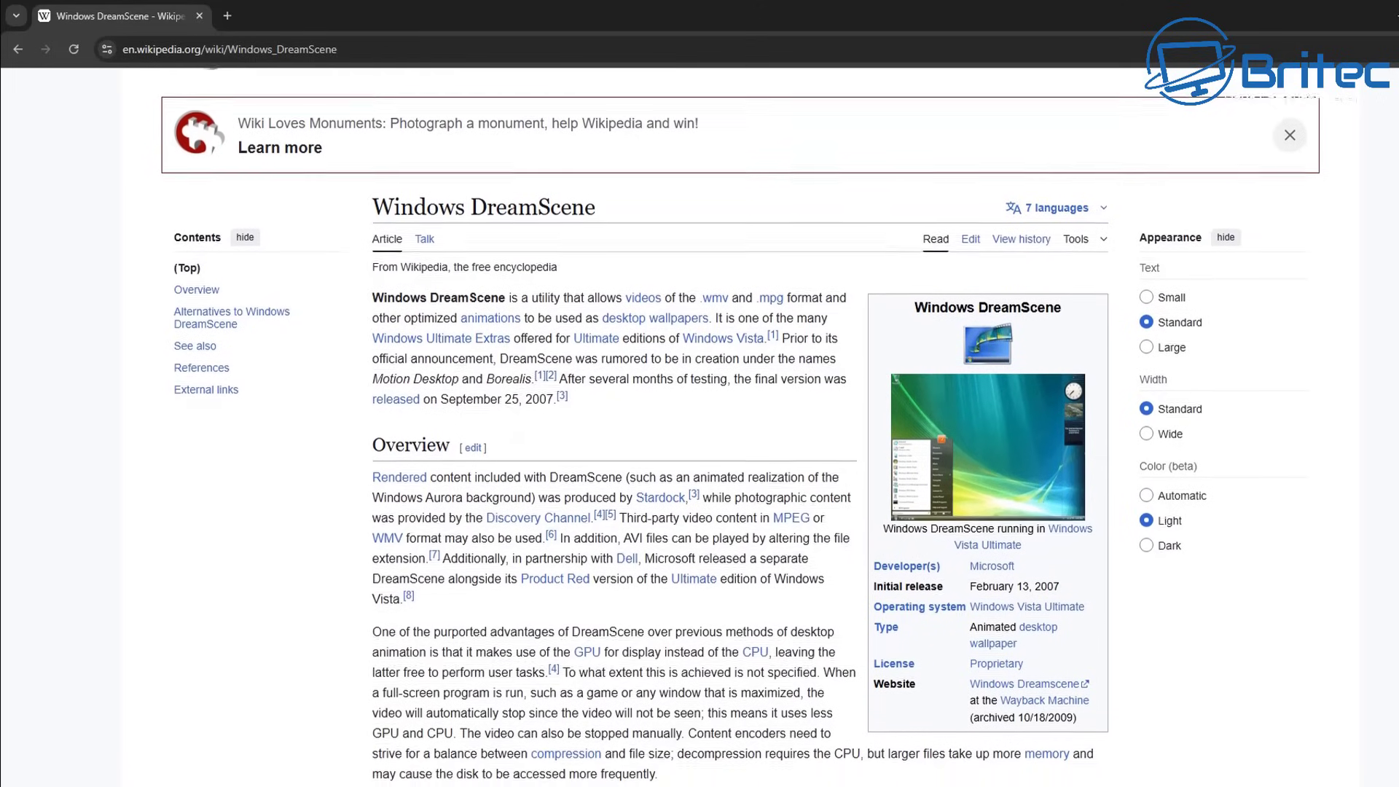
scroll(740, 427, "down", 2)
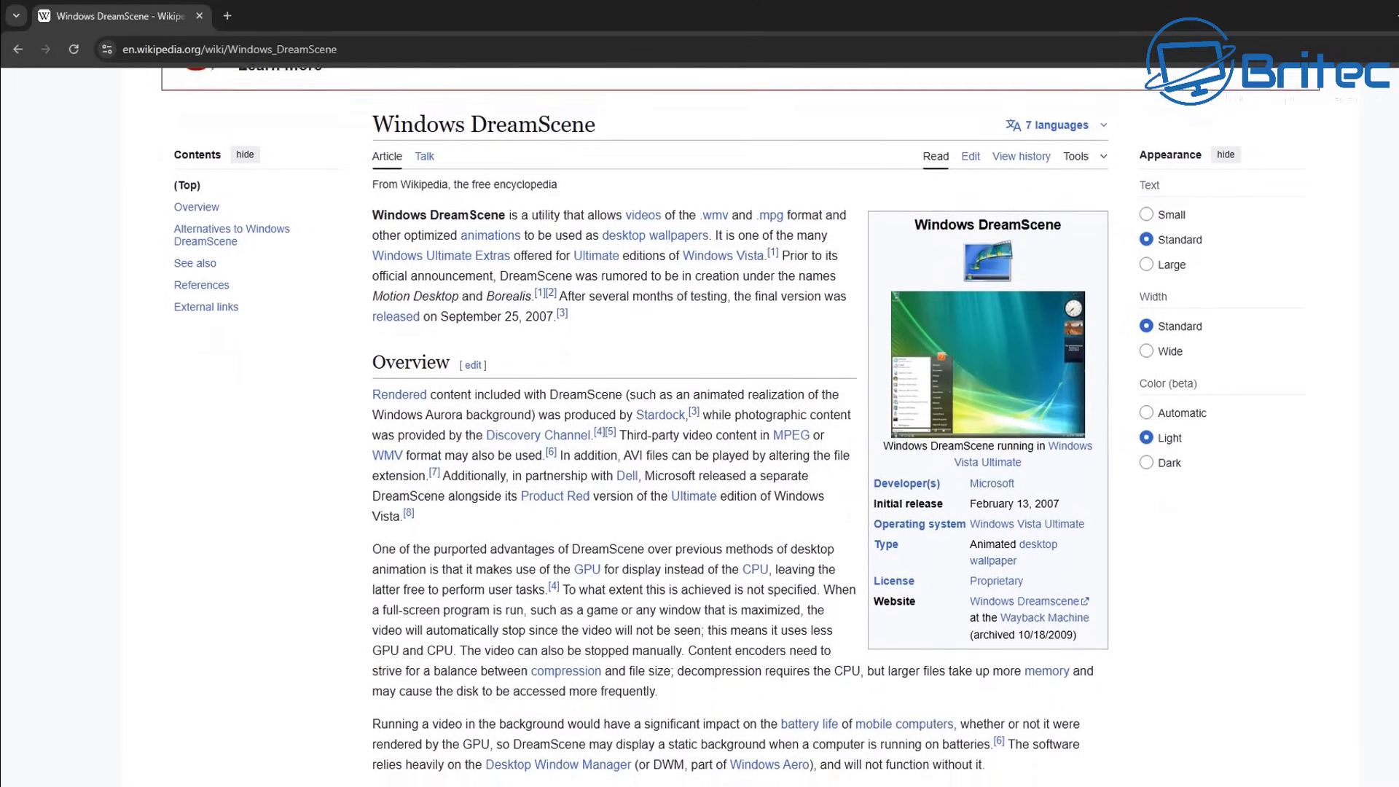
scroll(740, 427, "down", 2)
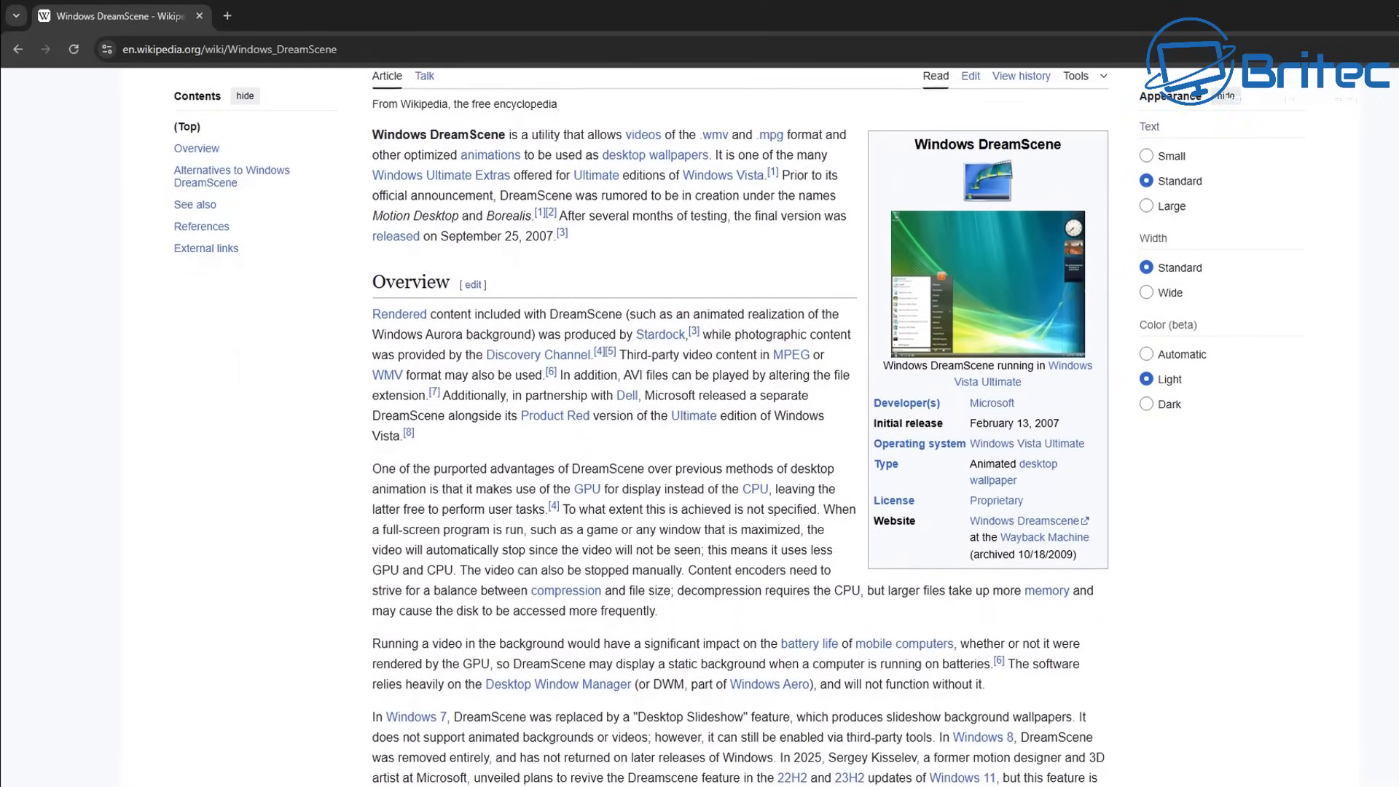
scroll(719, 521, "down", 1)
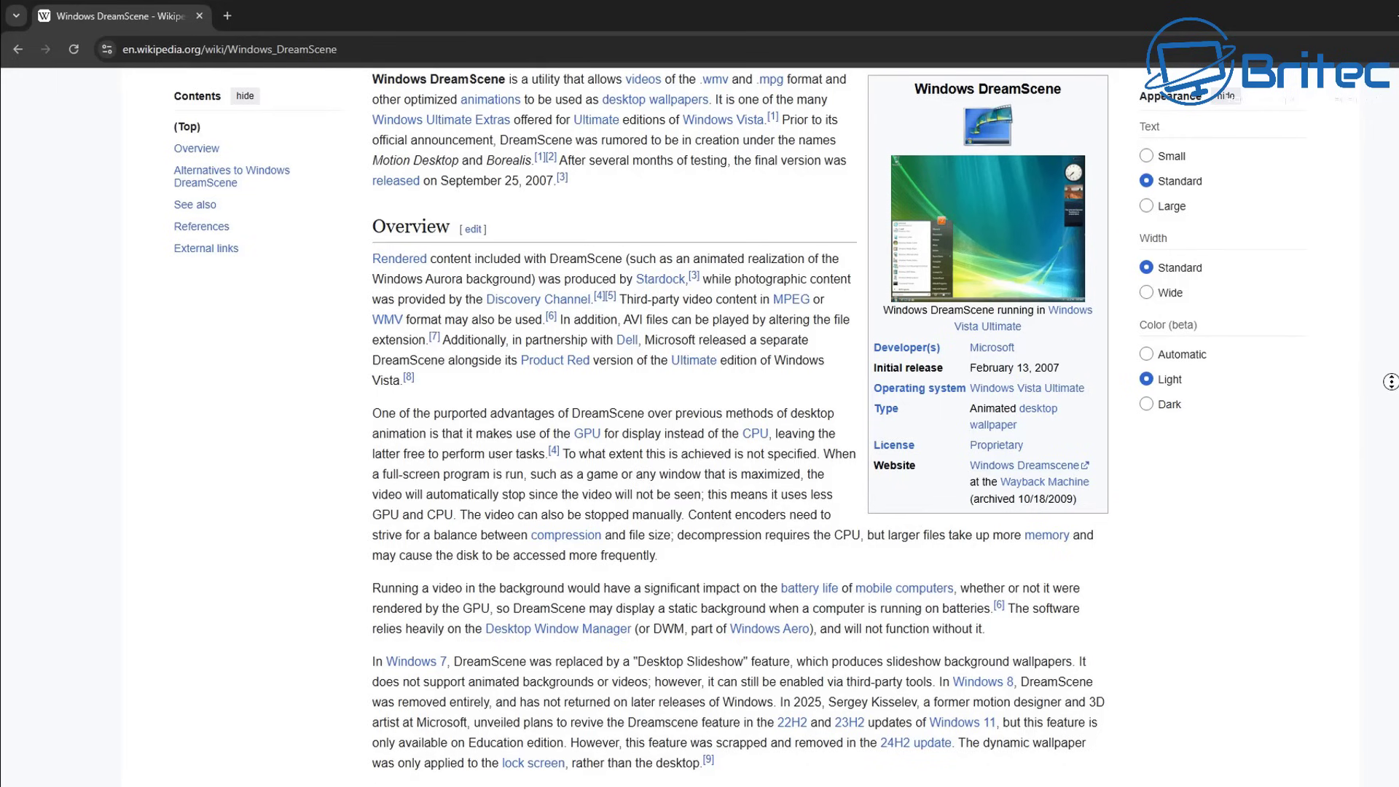
scroll(1389, 382, "down", 2)
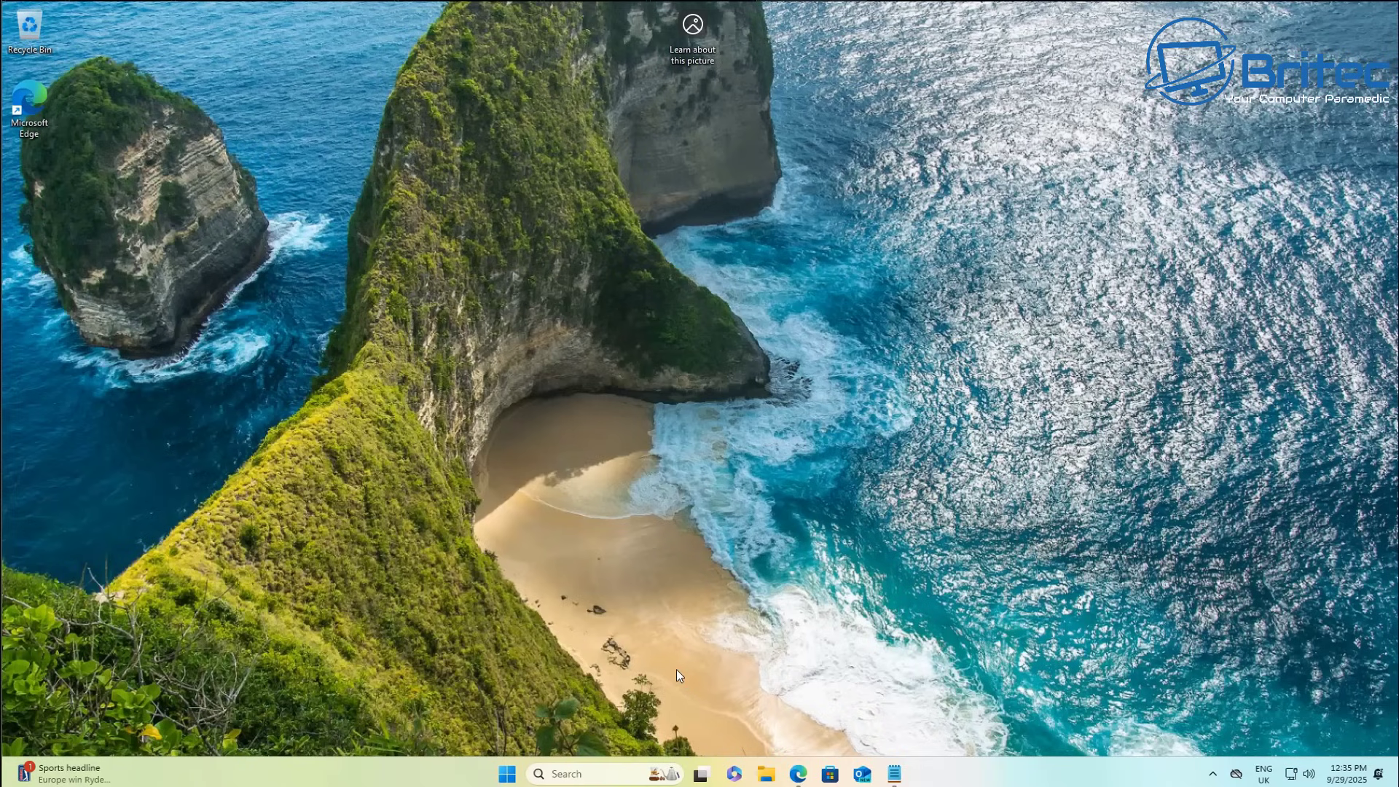
left_click(508, 774)
type("winver")
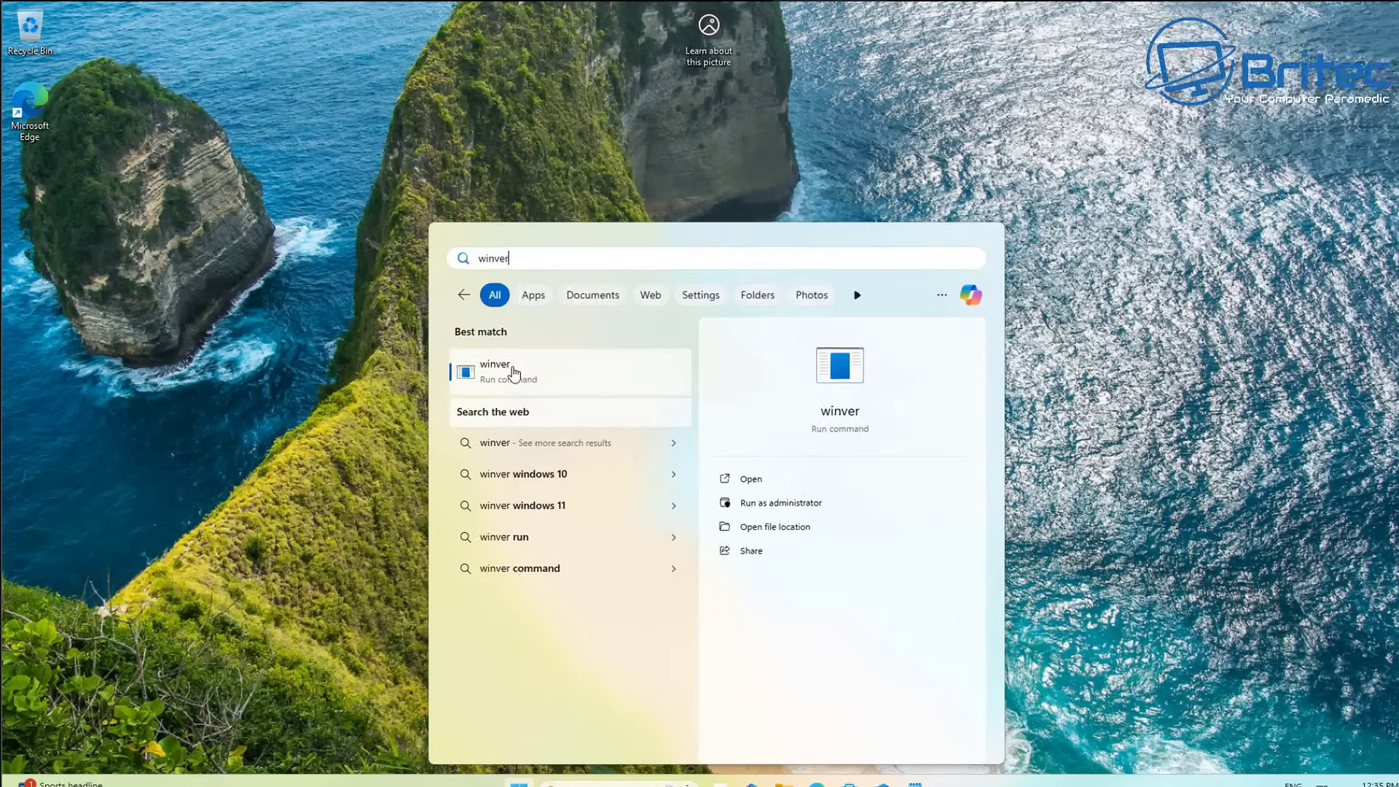
left_click(484, 362)
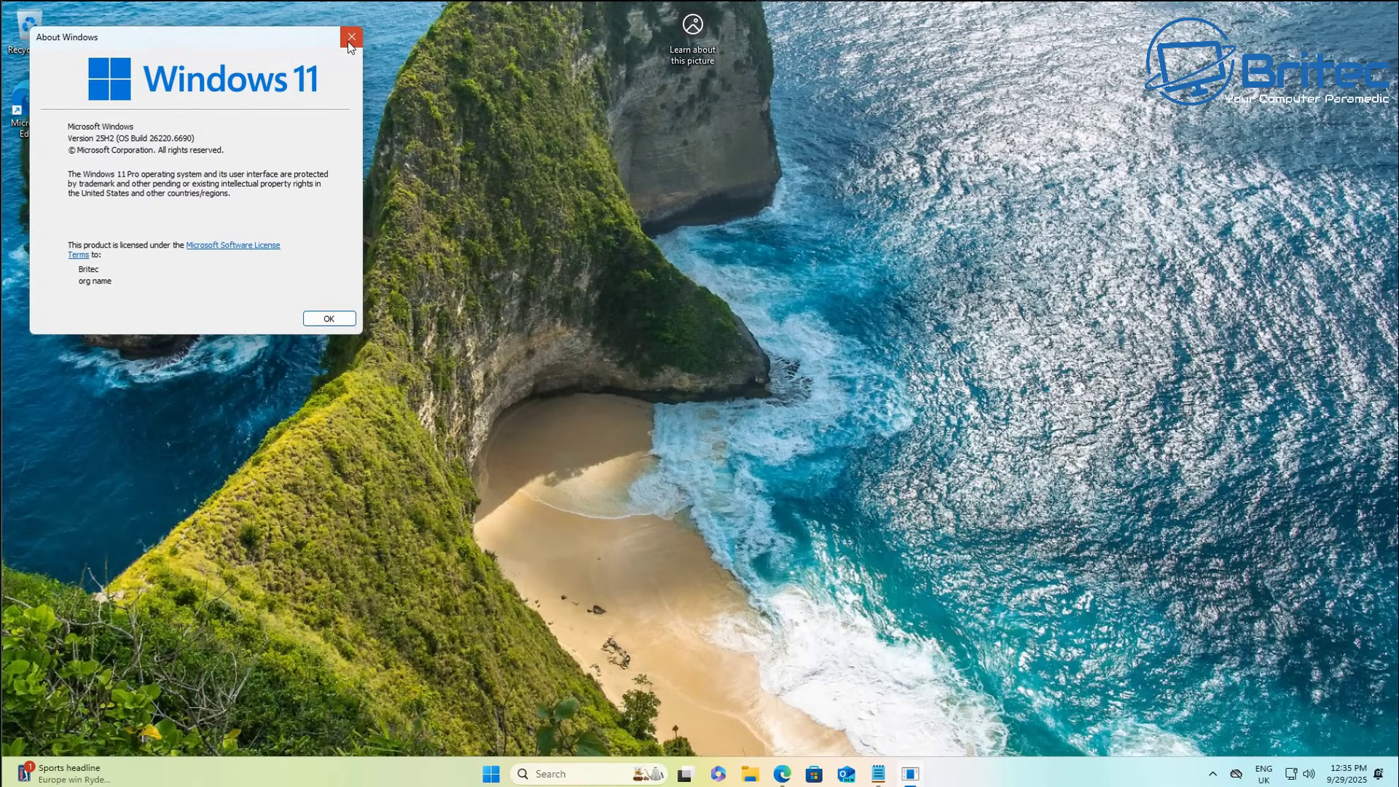
left_click(352, 37)
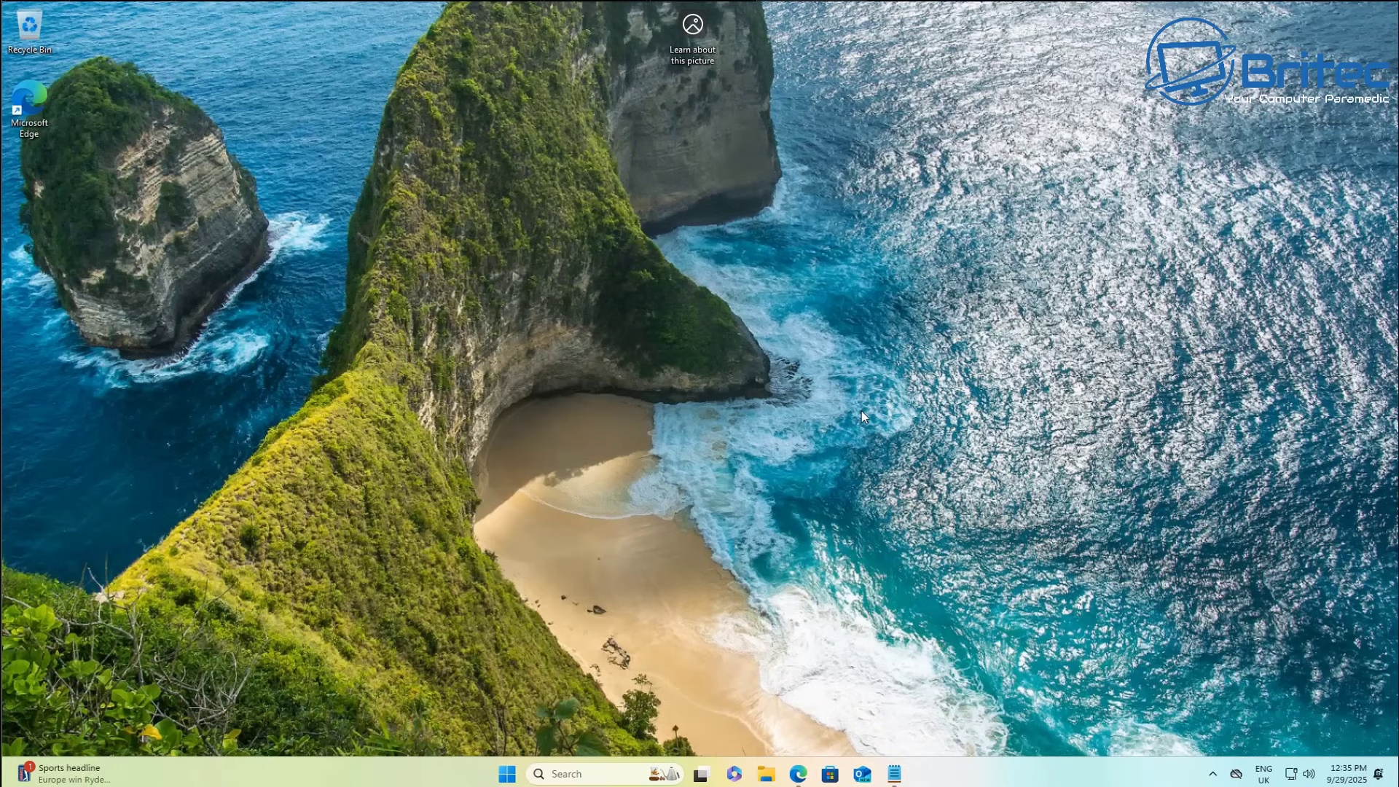
left_click(804, 773)
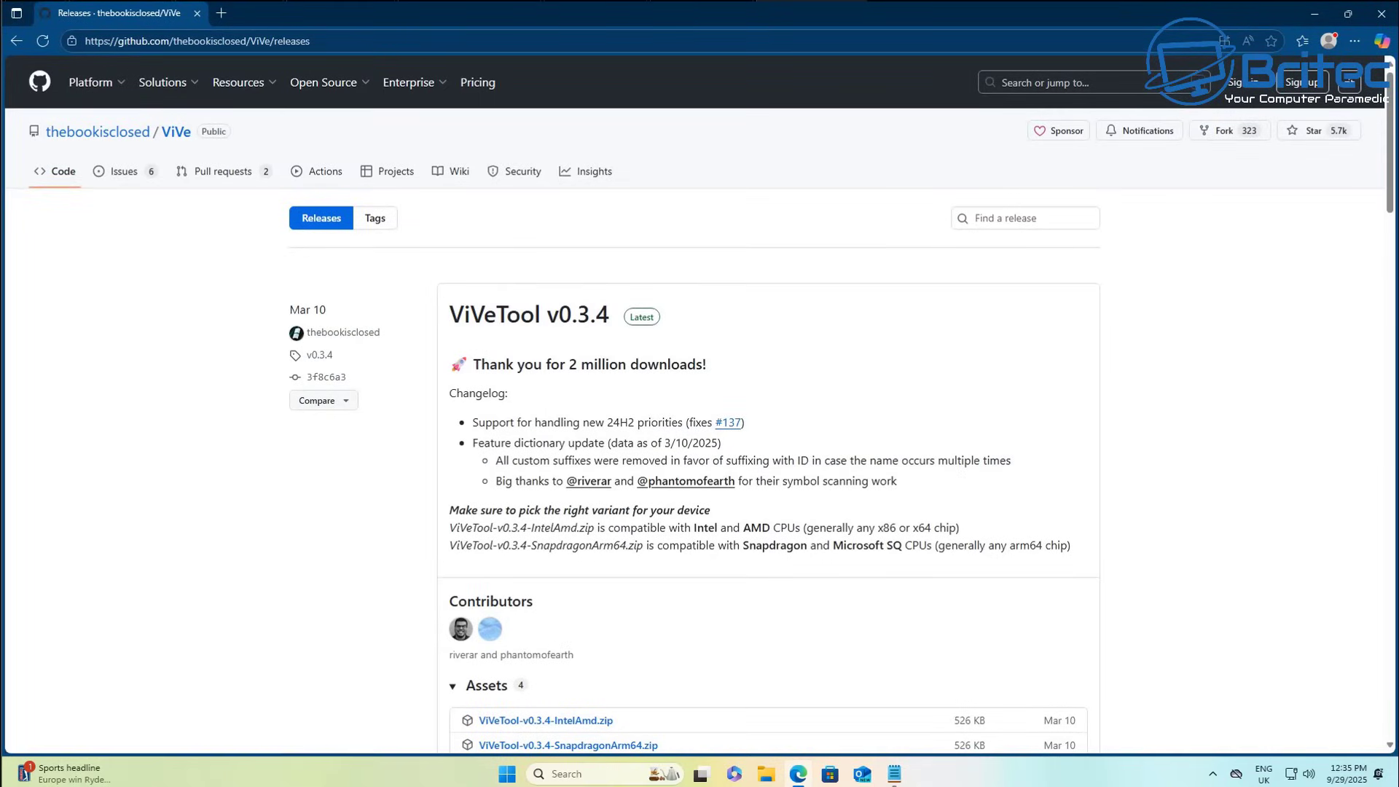
left_click(1315, 14)
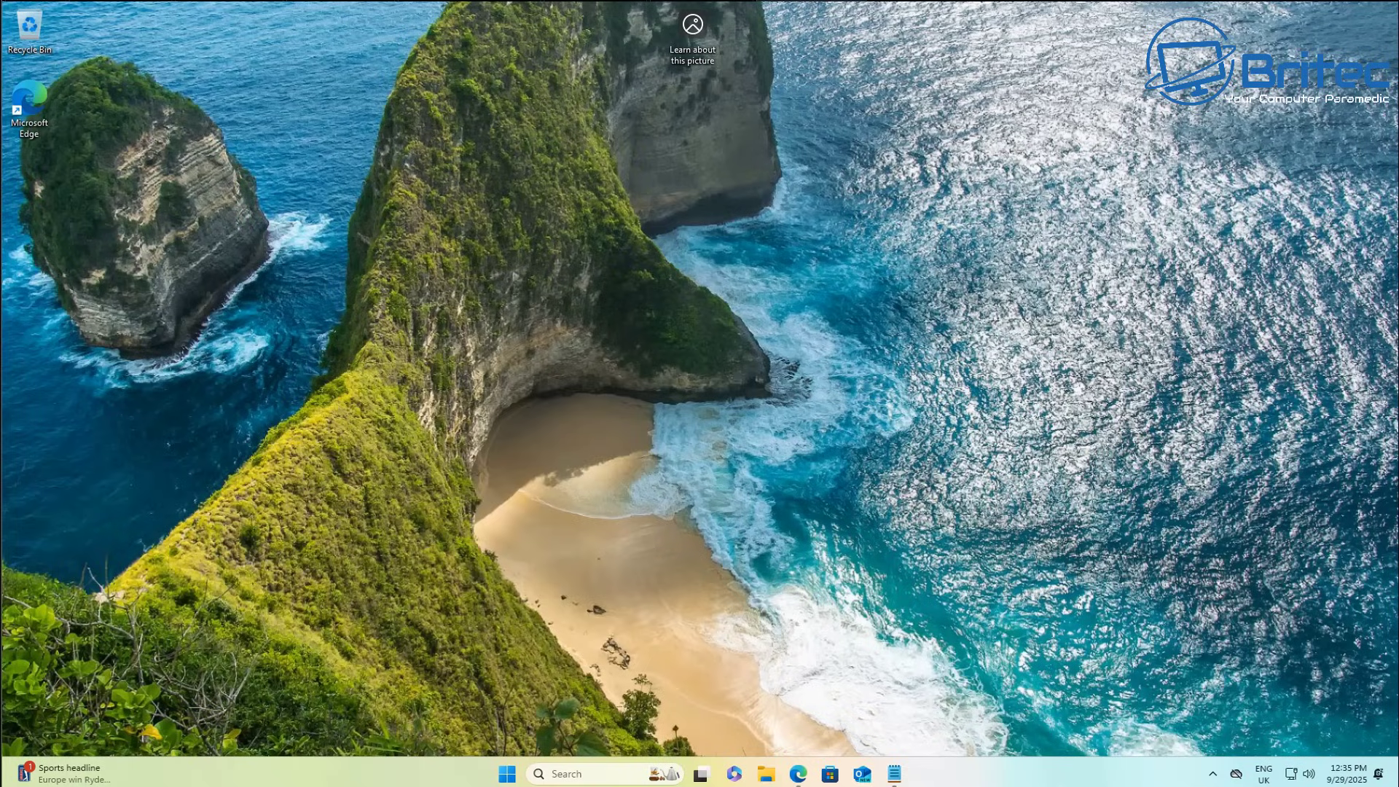
Open the Downloads folder in File Explorer and view it as Extra large icons.
left_click(767, 777)
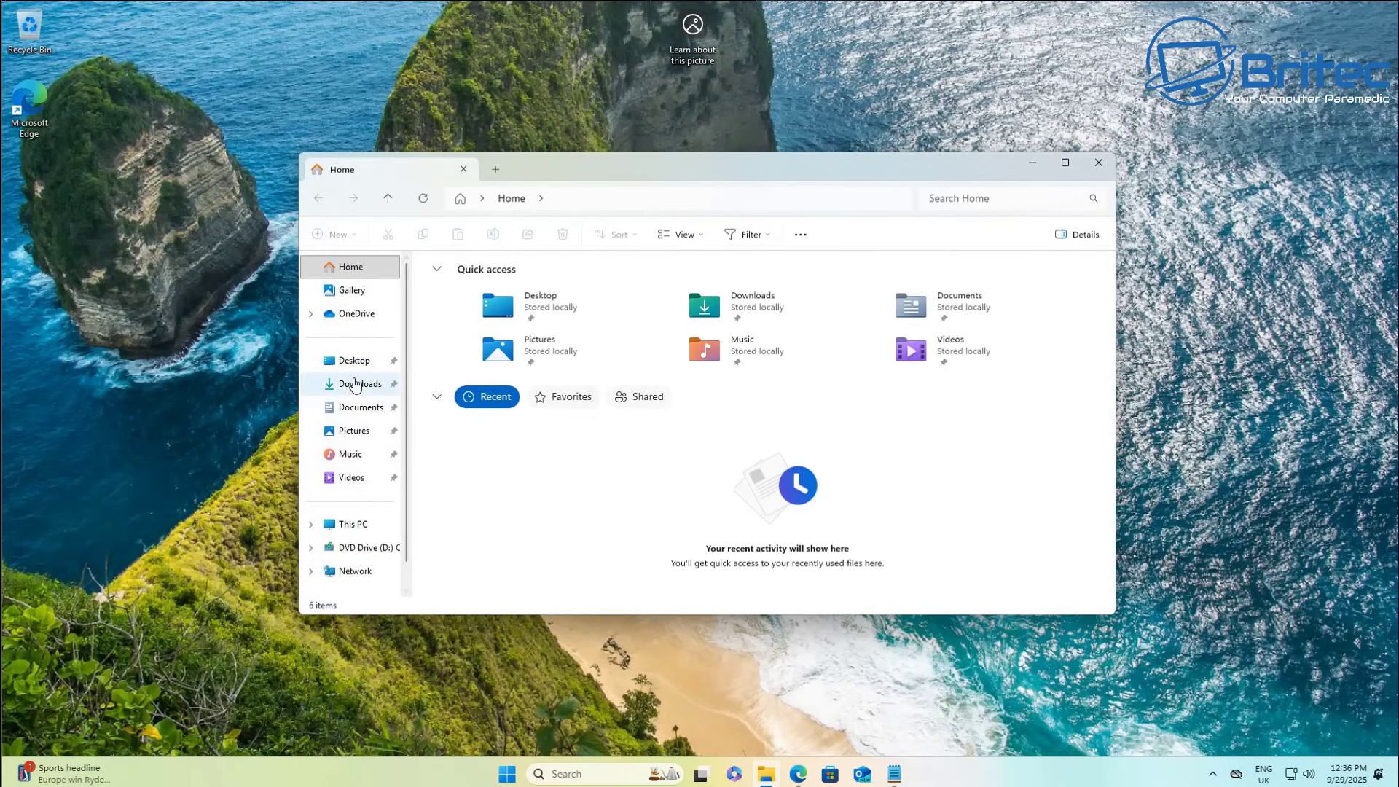
left_click(354, 384)
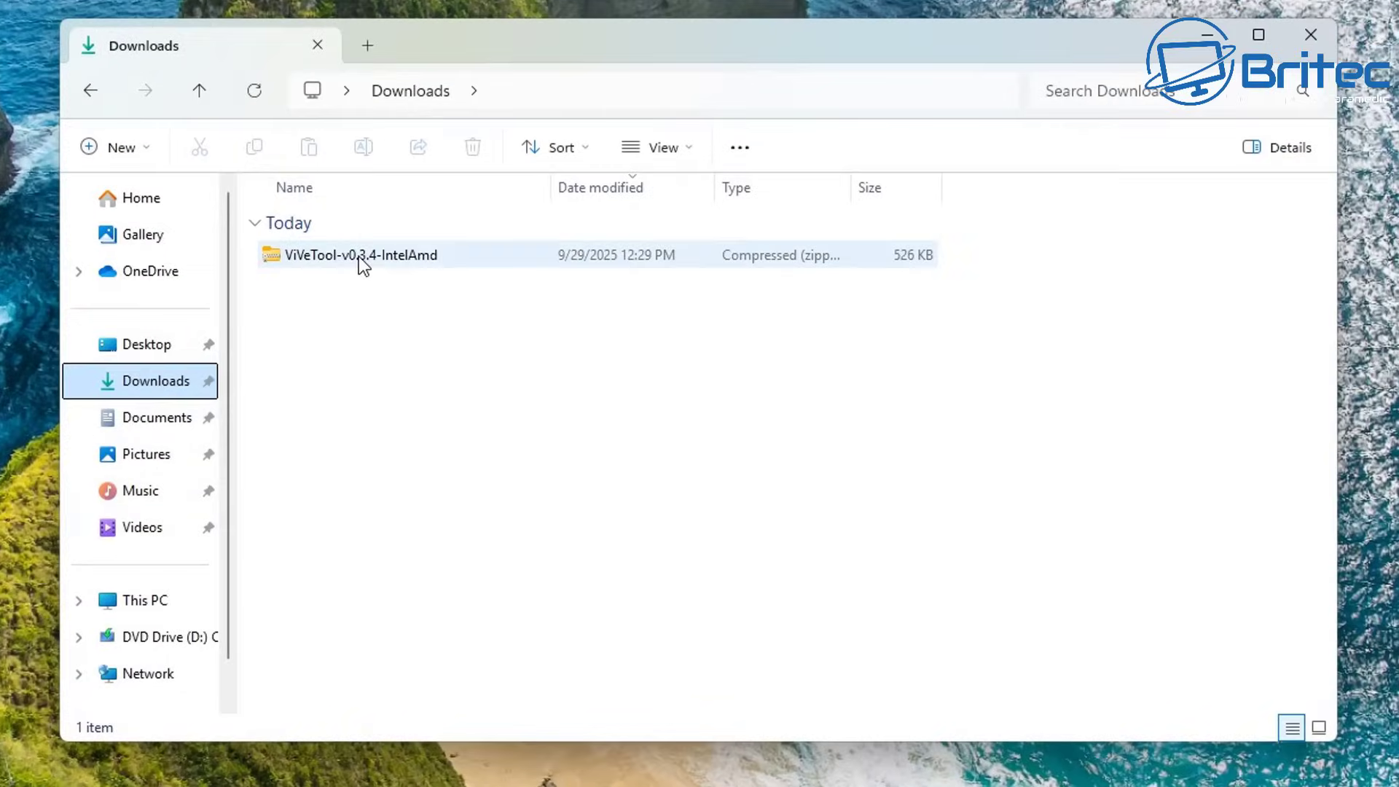
left_click(689, 146)
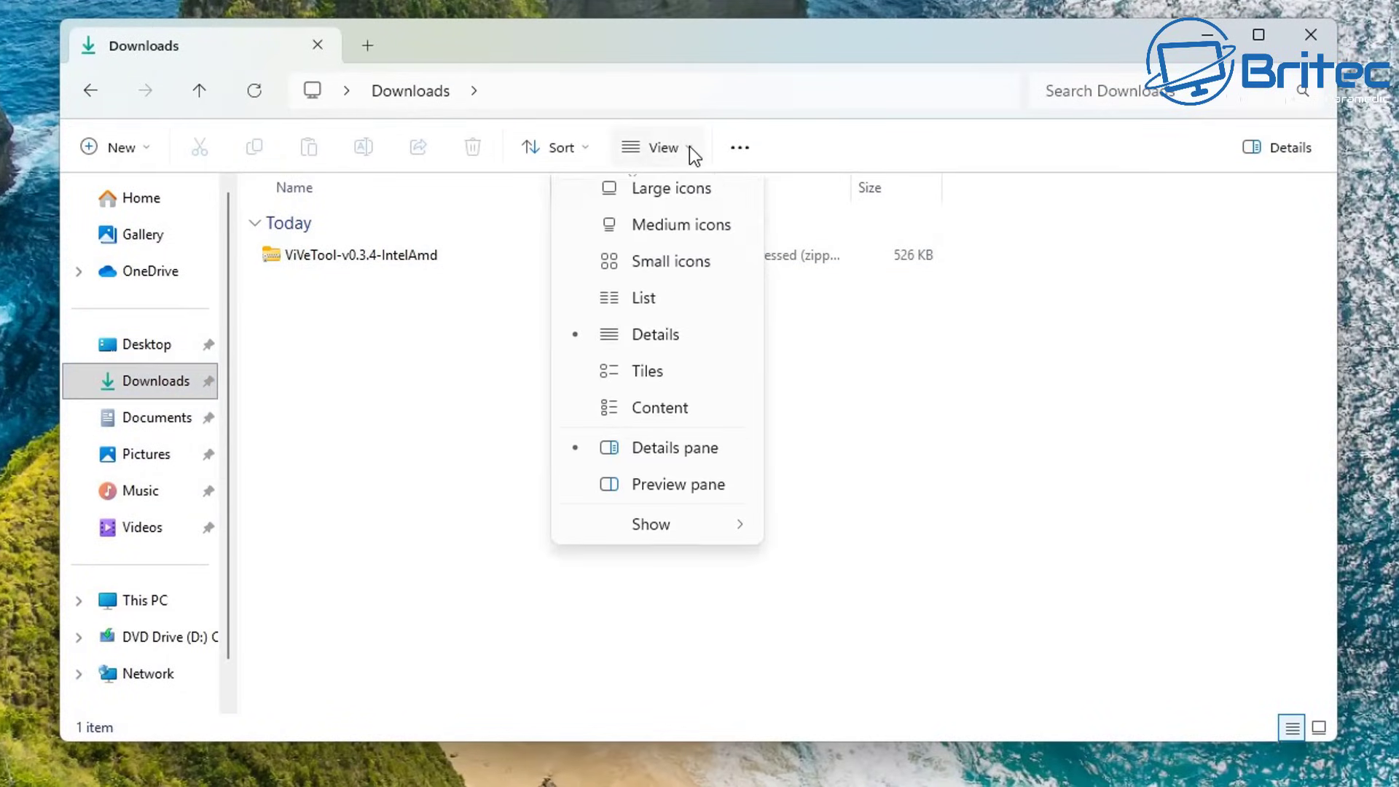
left_click(666, 204)
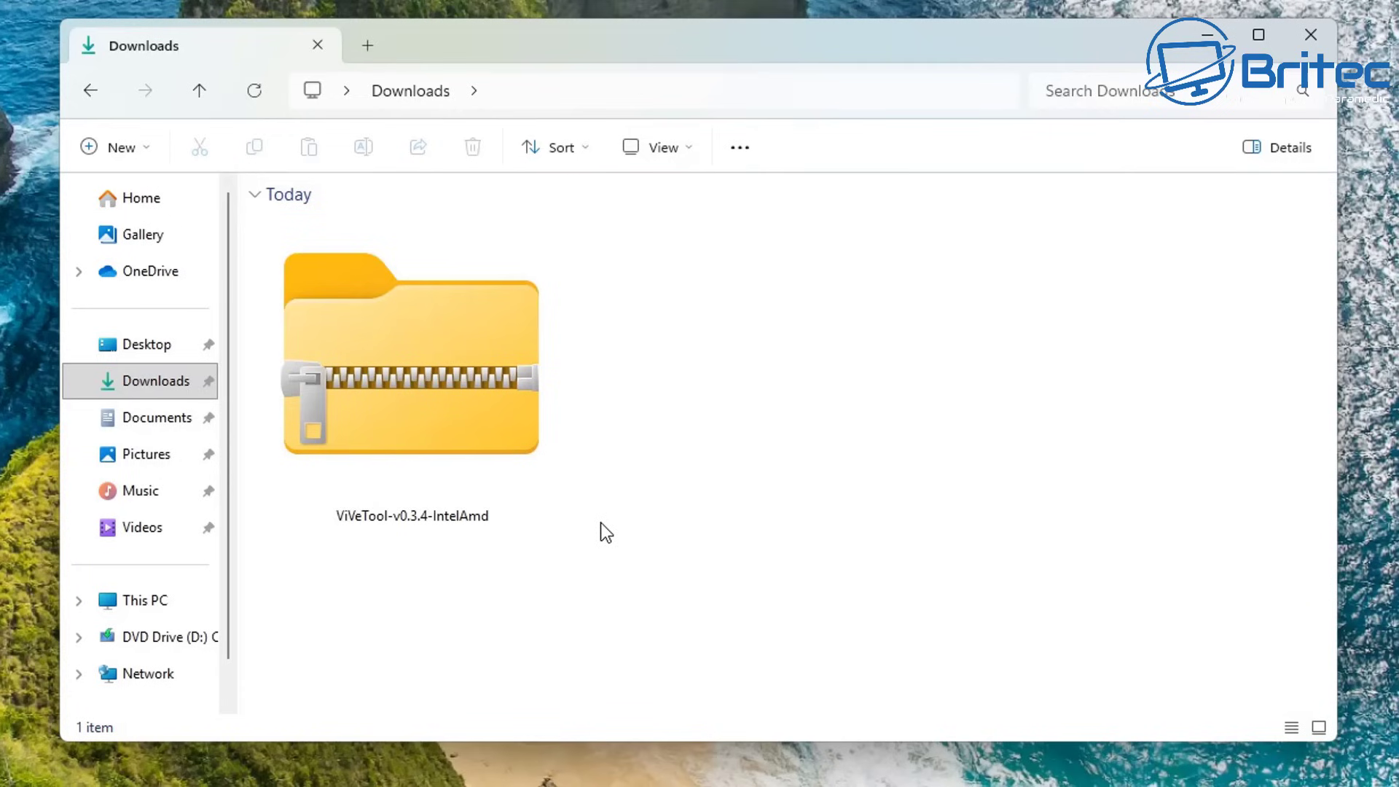
Extract All from the ViVeTool-v0.3.4-IntelAmd zip into its own folder.
right_click(416, 386)
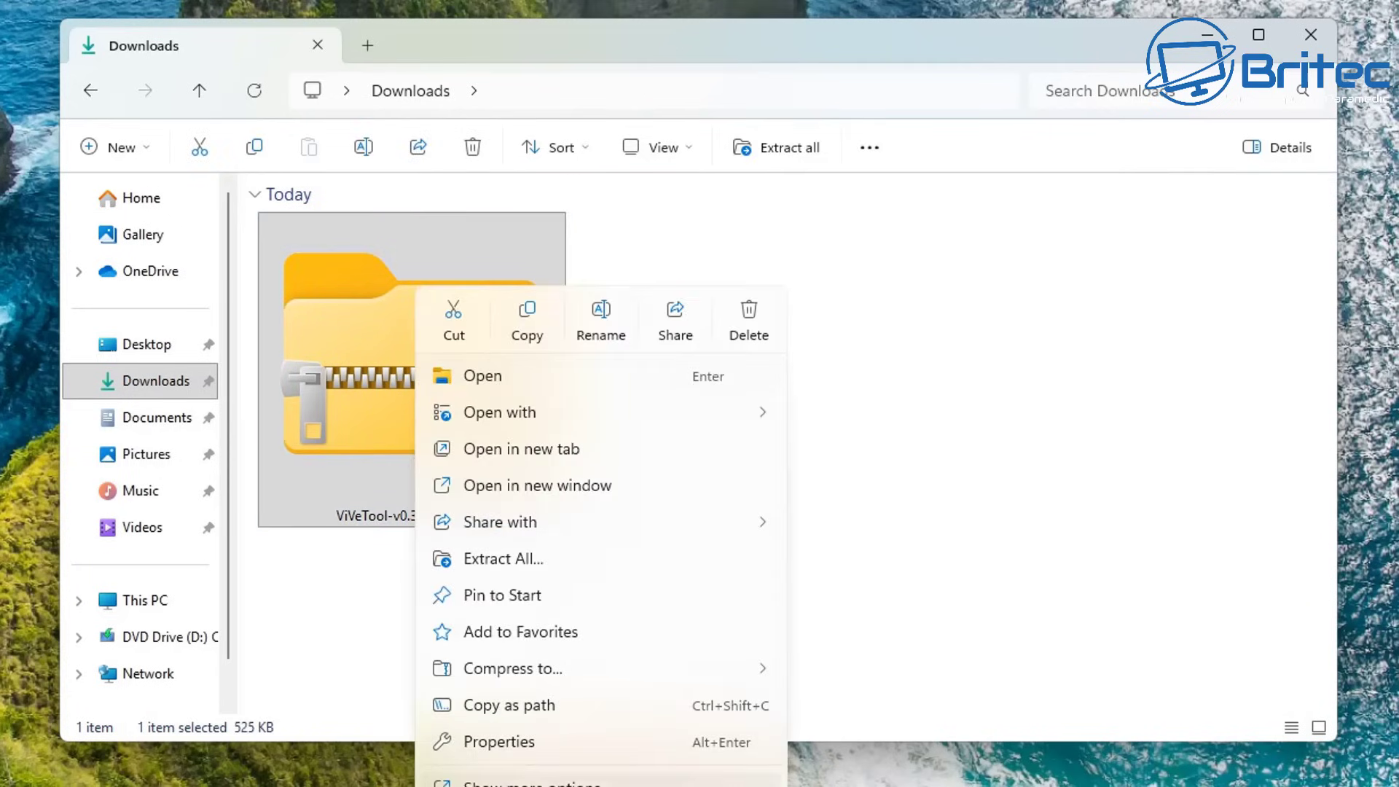
left_click(504, 749)
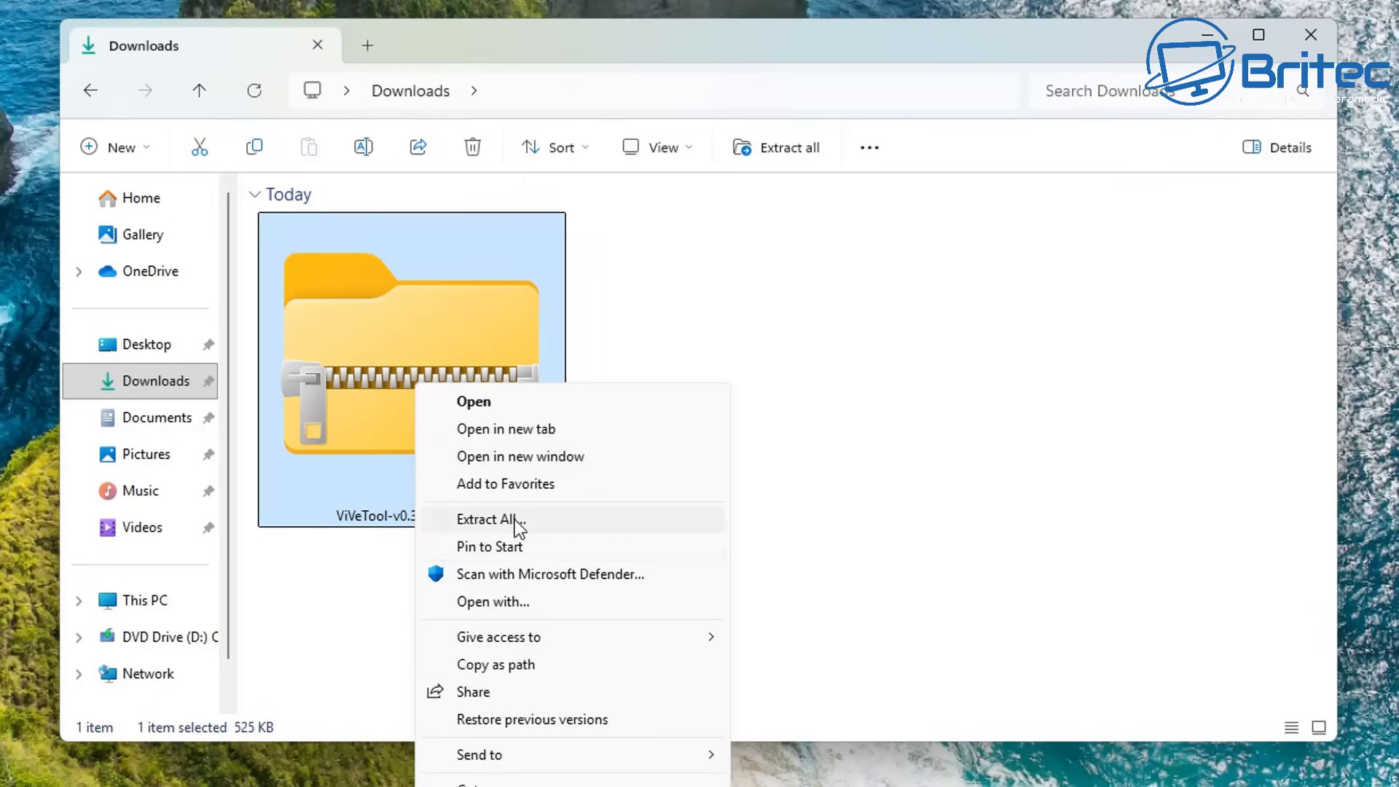
left_click(517, 520)
left_click(895, 606)
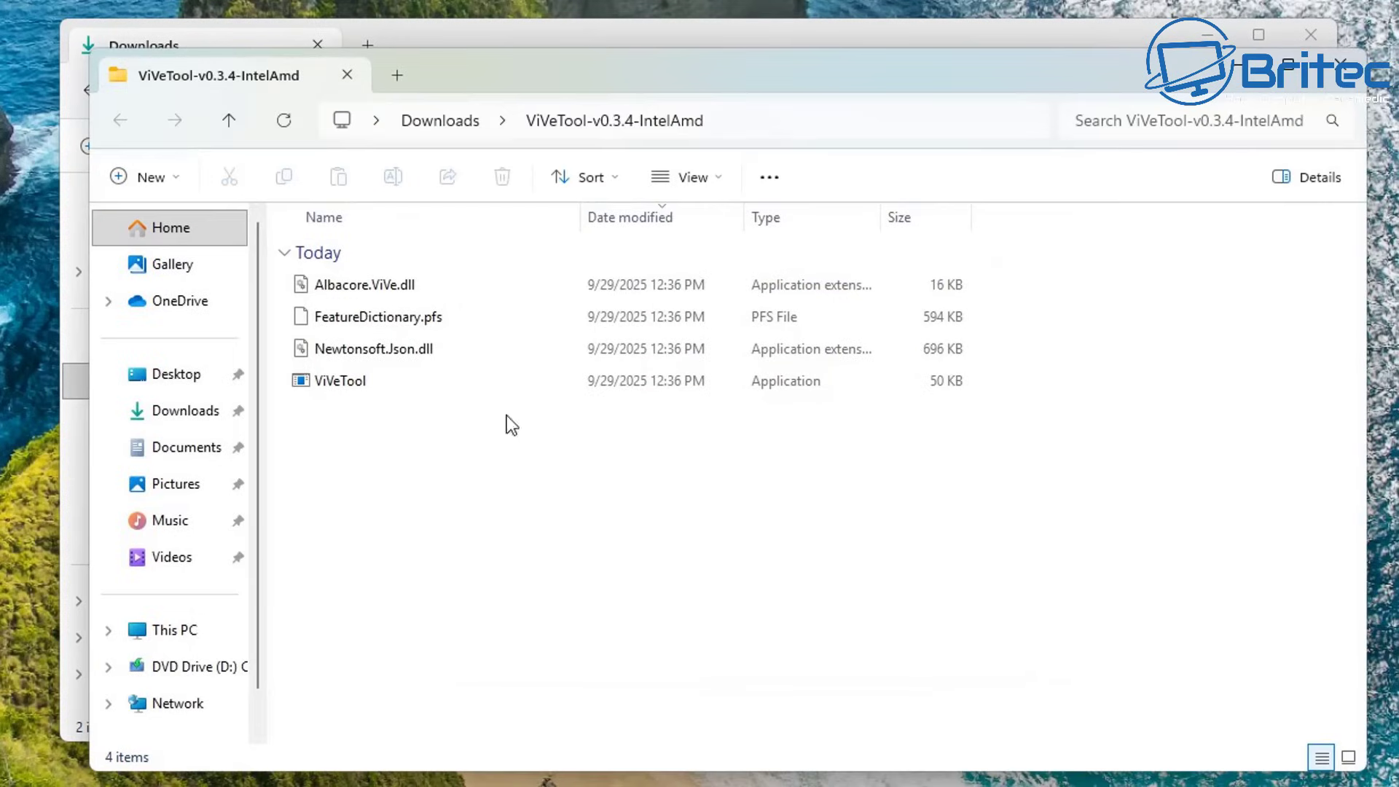
Copy the extracted ViVeTool folder's full path and minimize the window.
left_click_drag(623, 72, 592, 41)
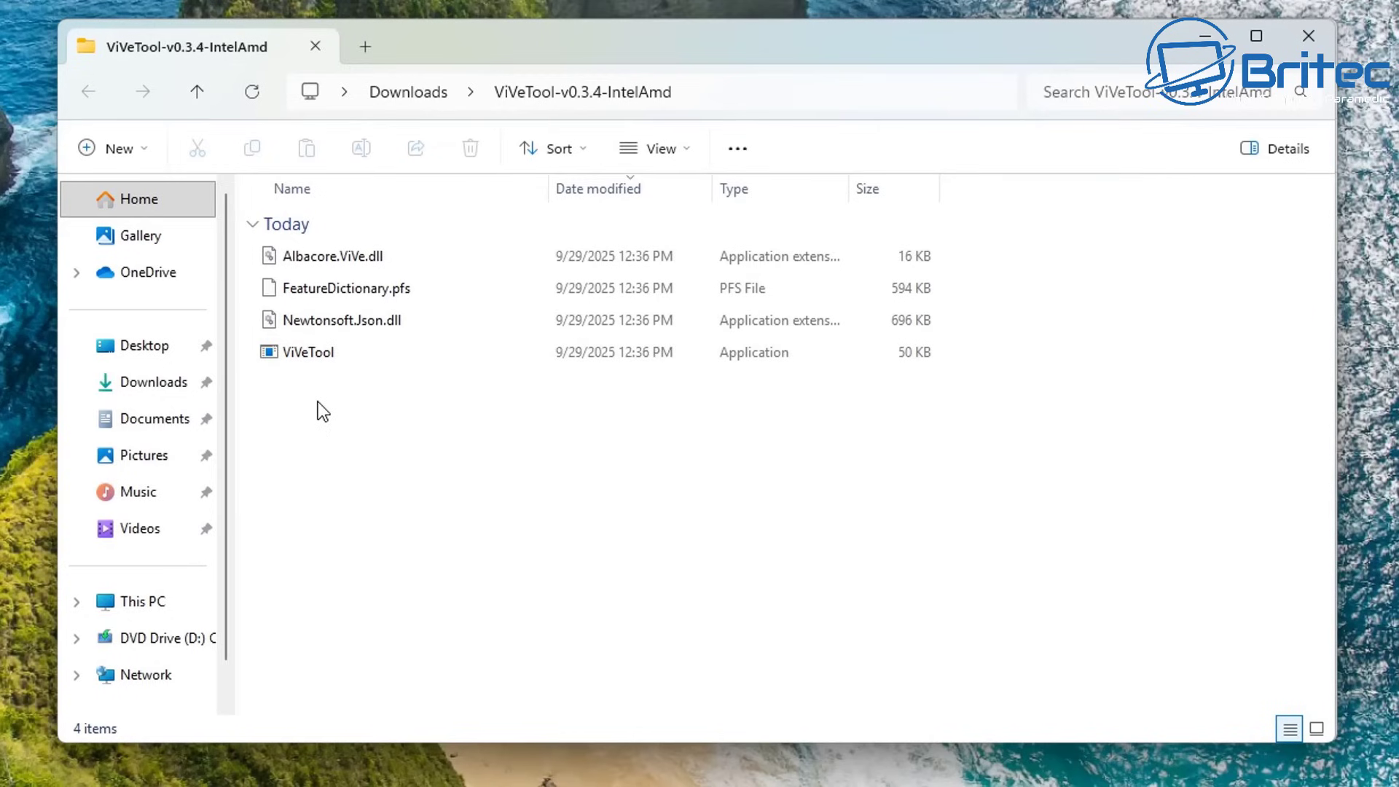
left_click(770, 91)
key("ctrl+c")
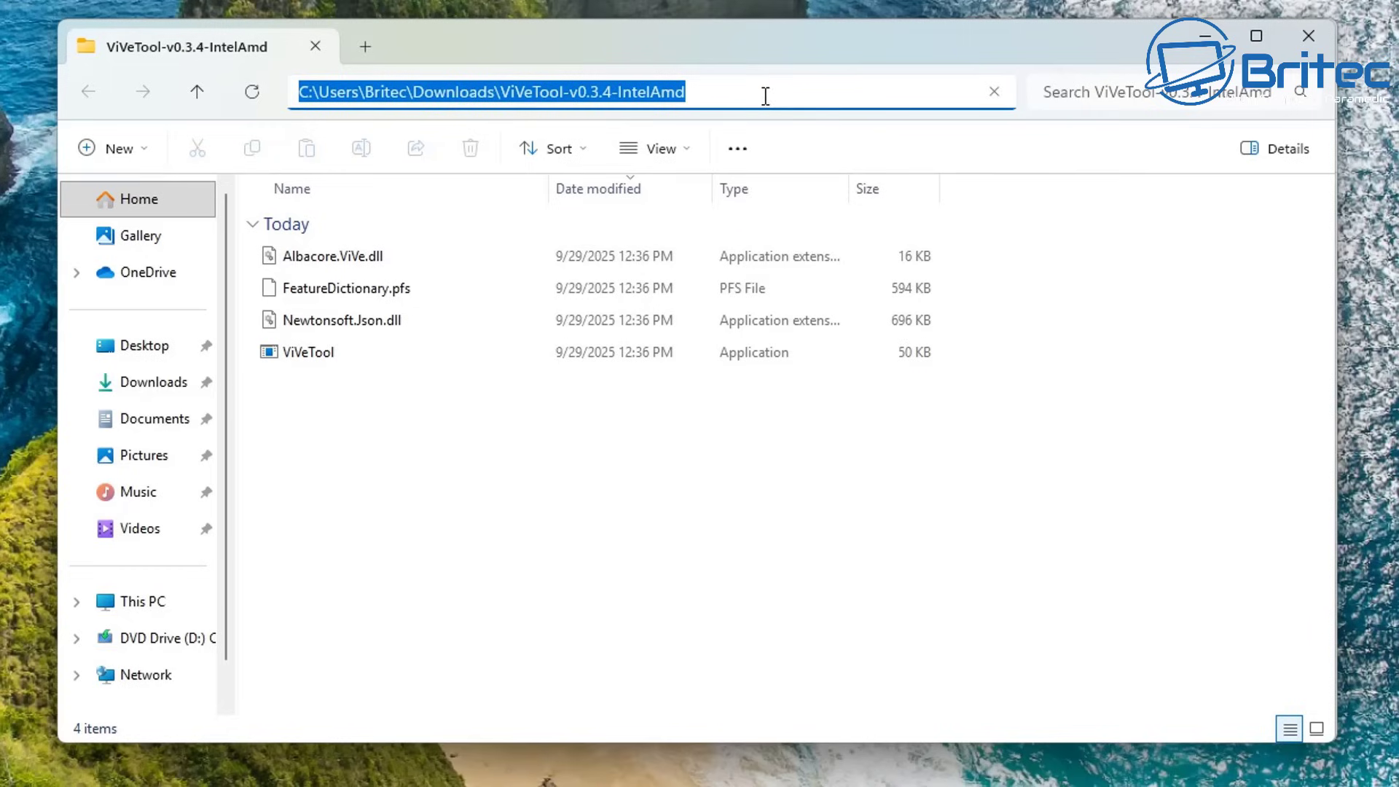
left_click(561, 447)
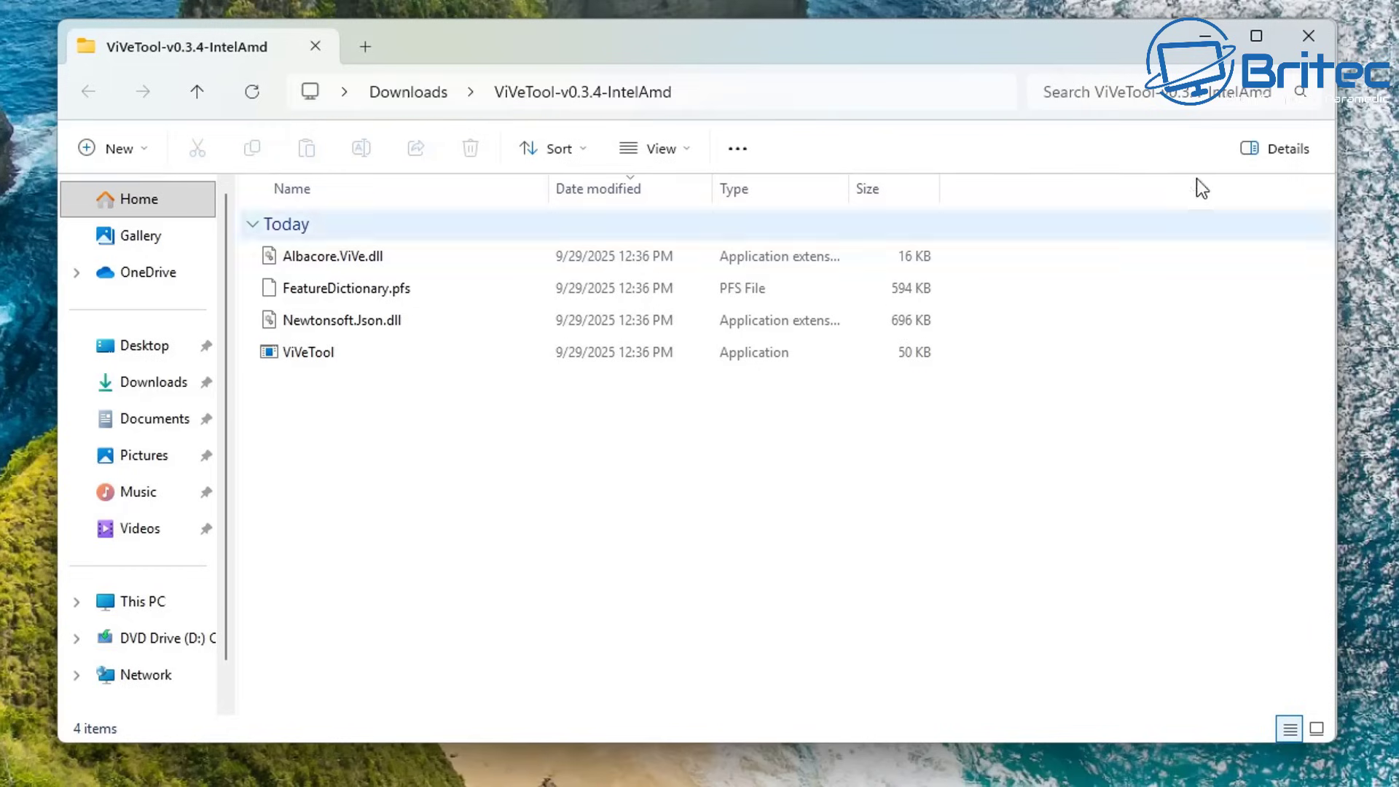
left_click(1201, 48)
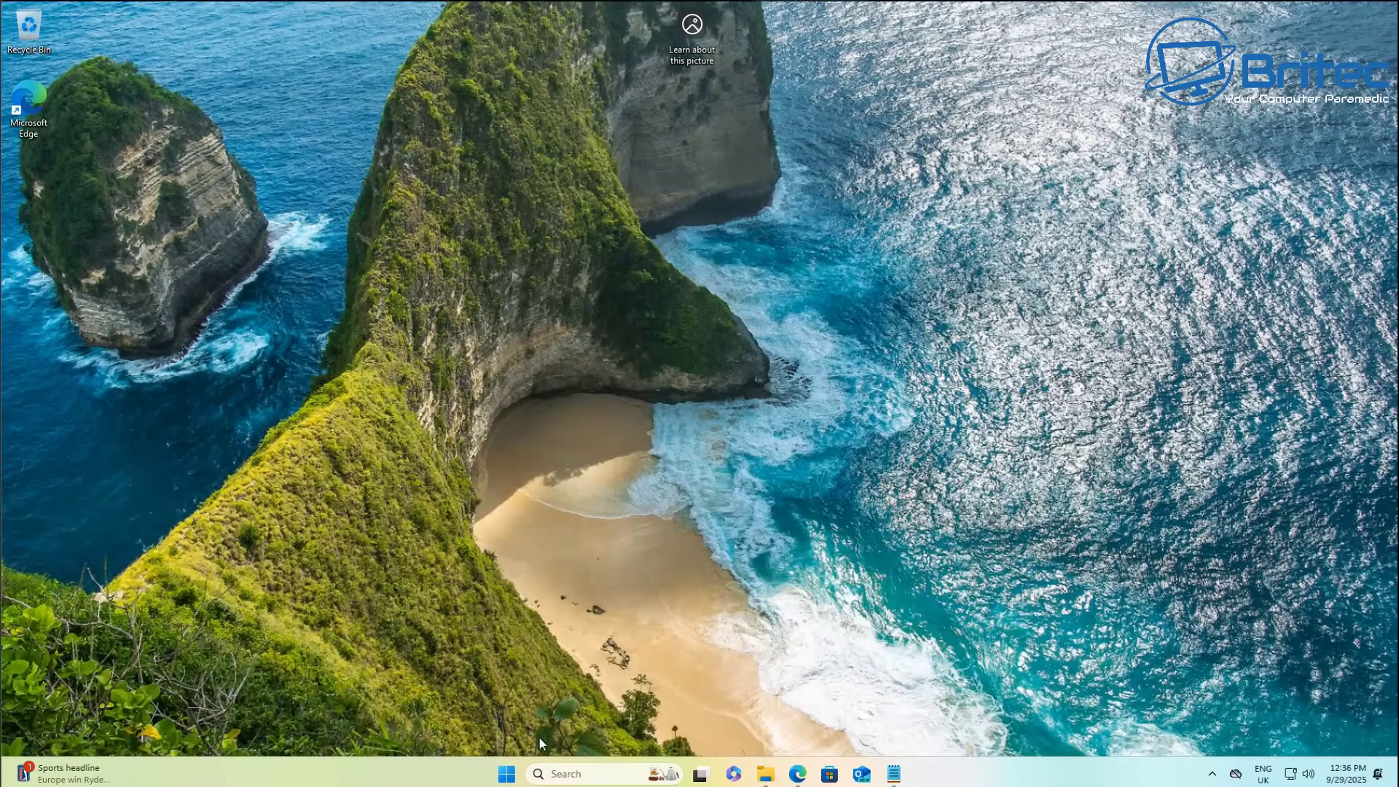
Launch Command Prompt as administrator and centre its window.
left_click(505, 771)
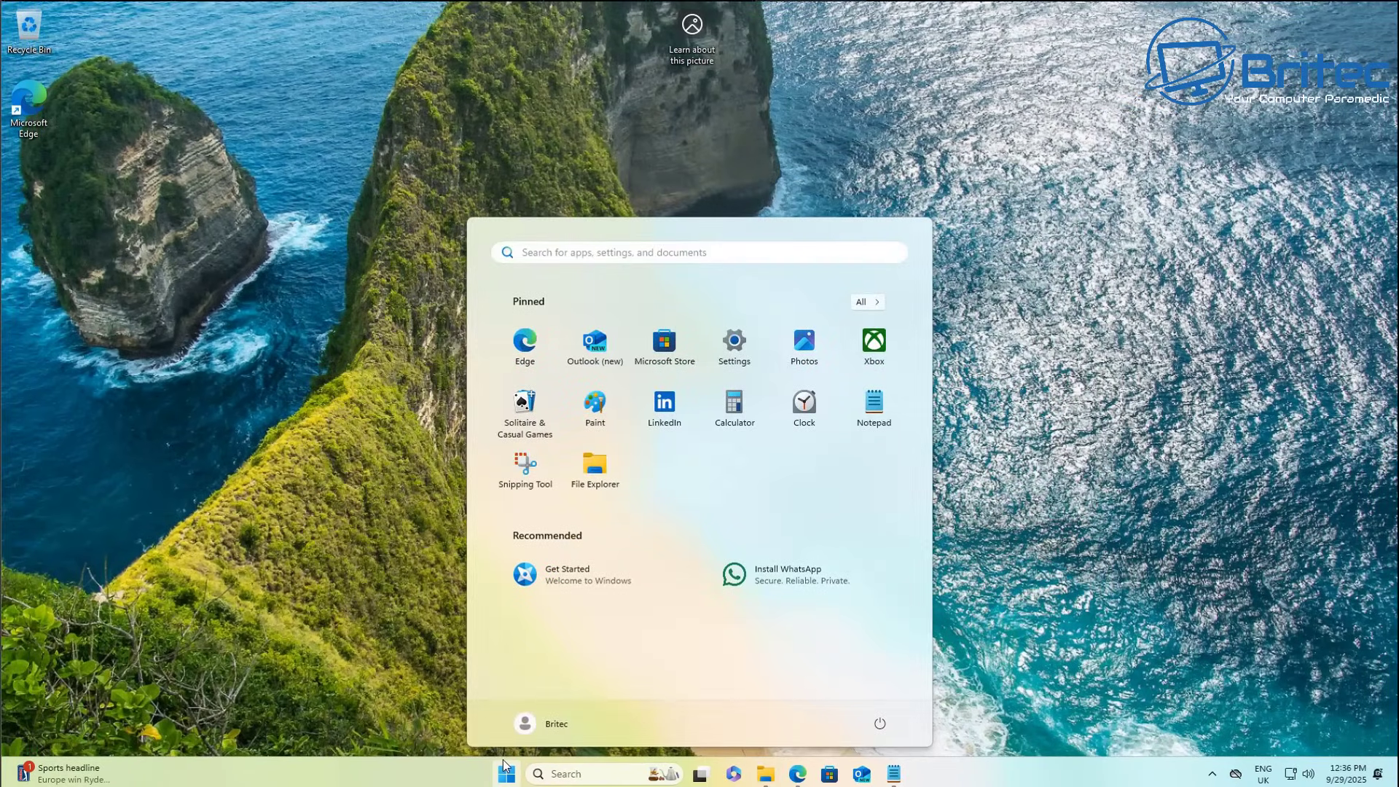
type("cmd")
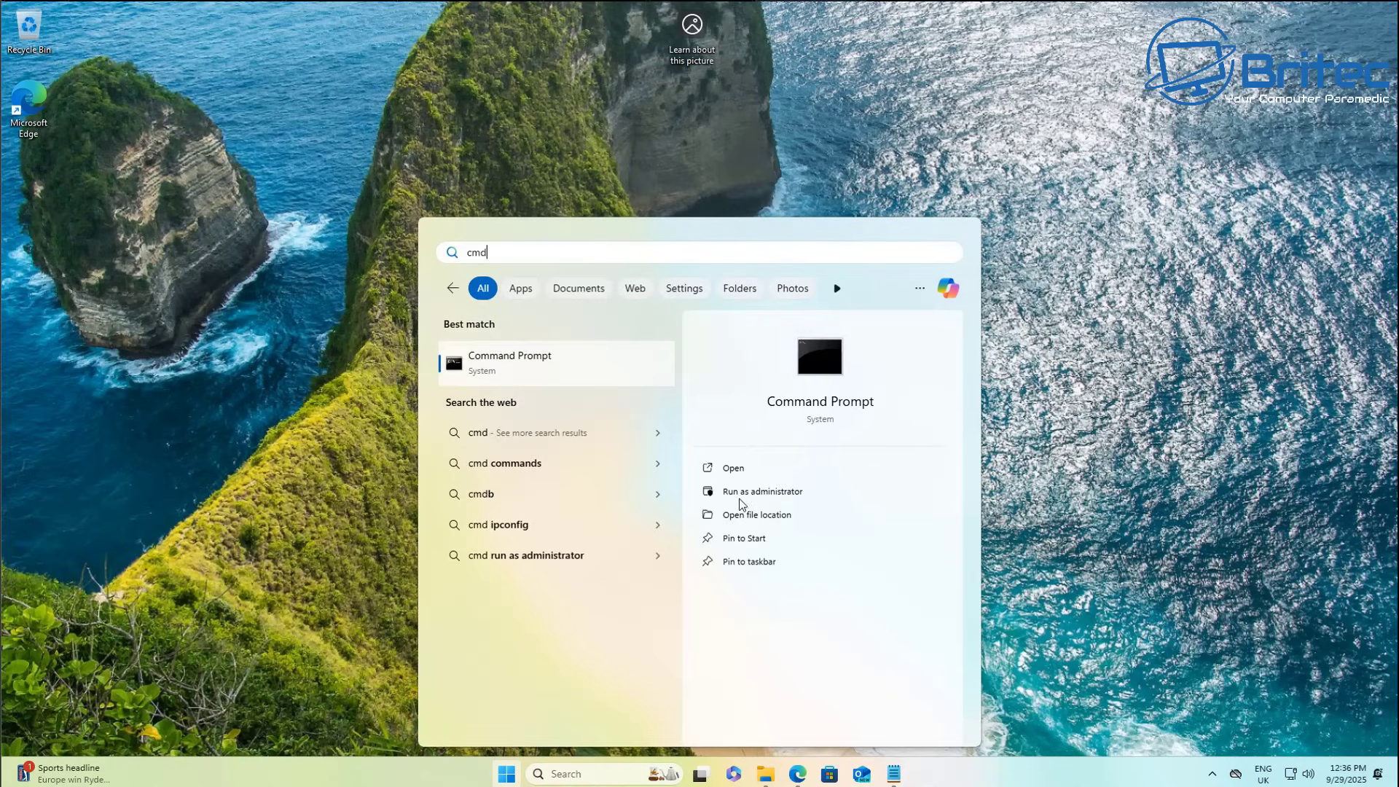
left_click(740, 496)
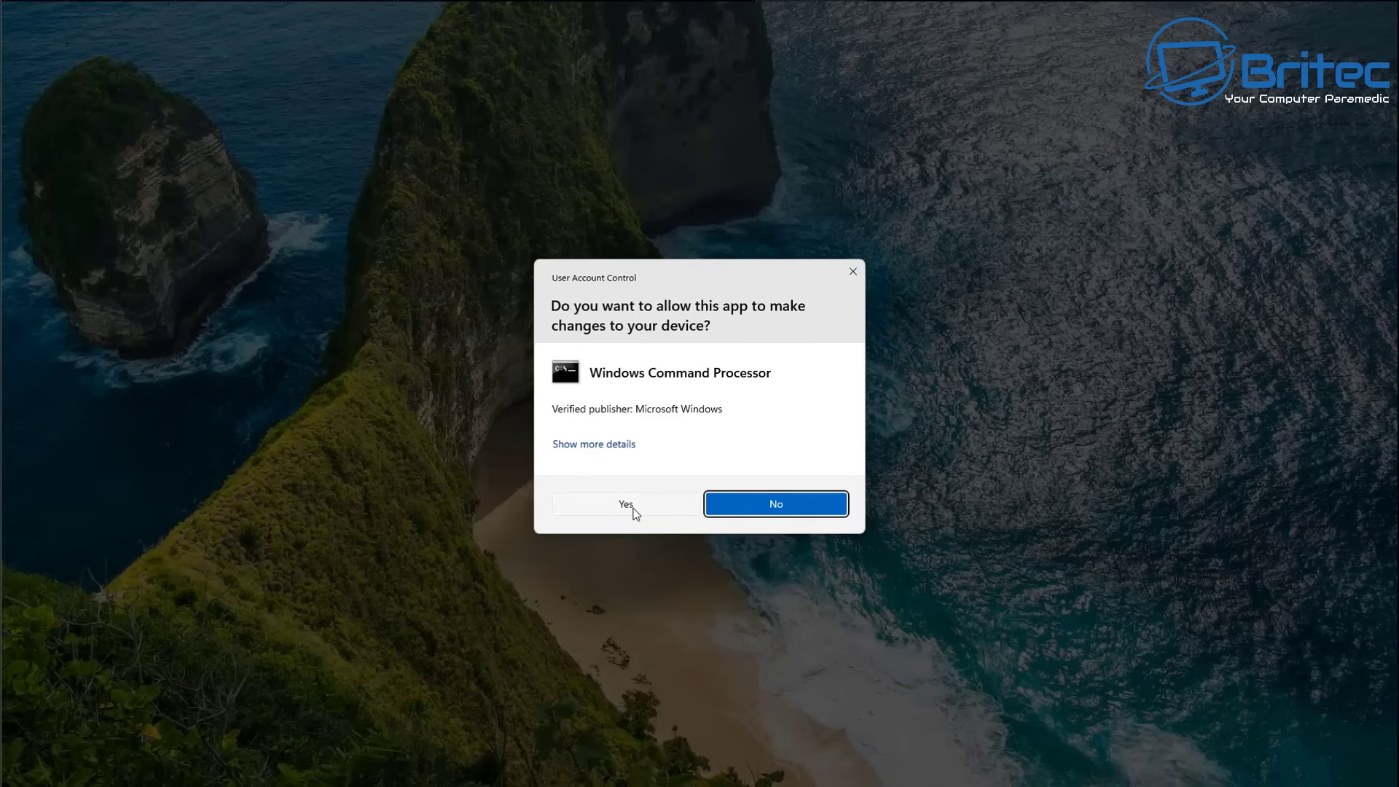
left_click(631, 507)
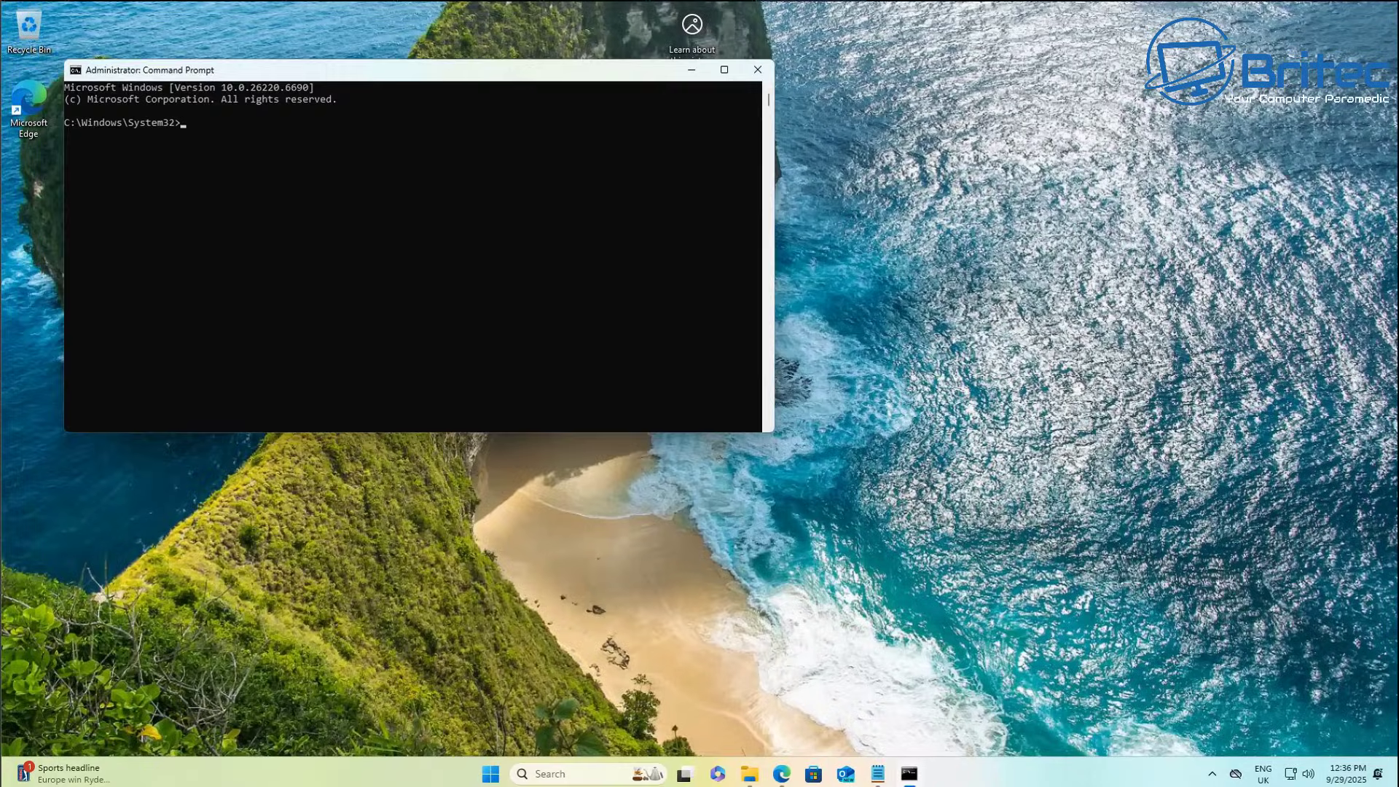
left_click_drag(448, 69, 740, 212)
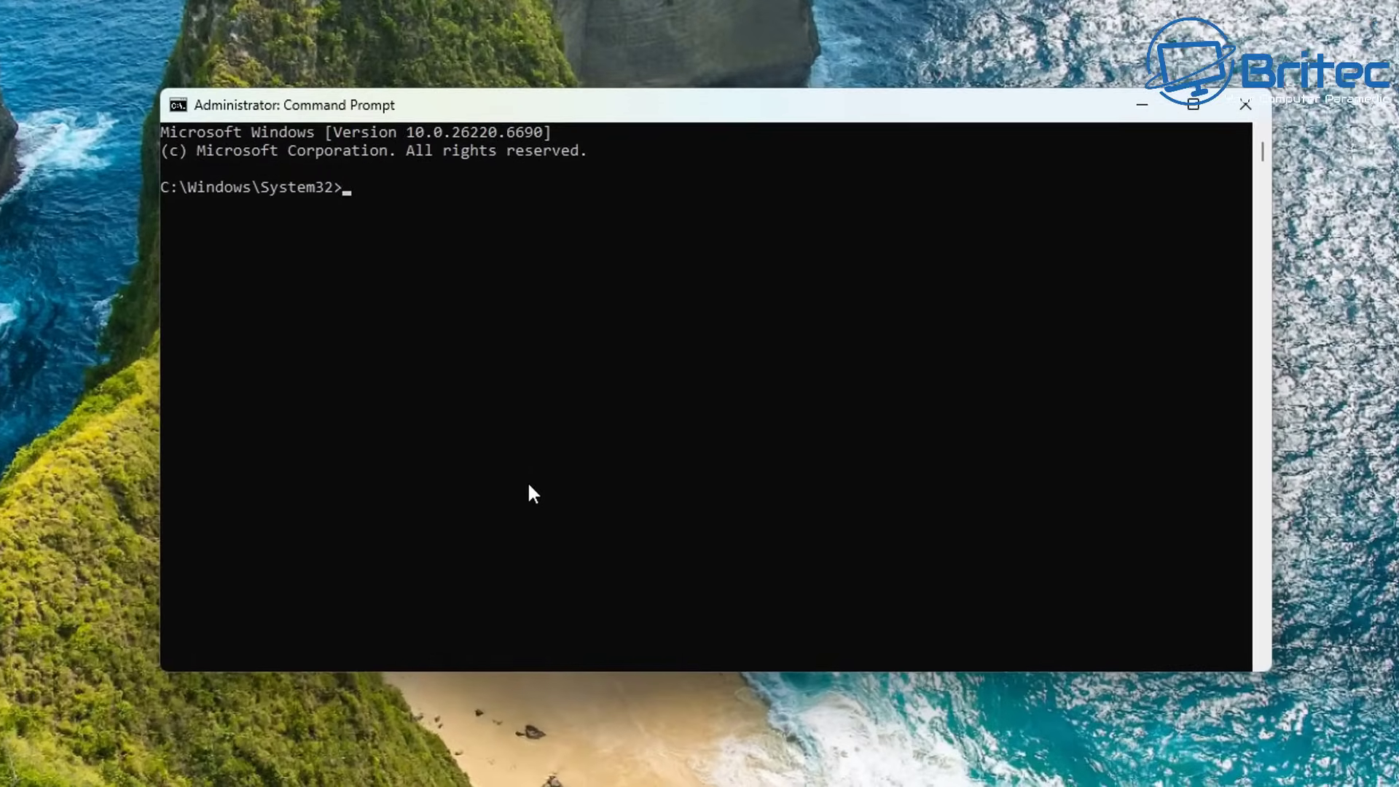
Change to the ViVeTool folder with cd and run vivetool /enable /id:57645315.
type("cd")
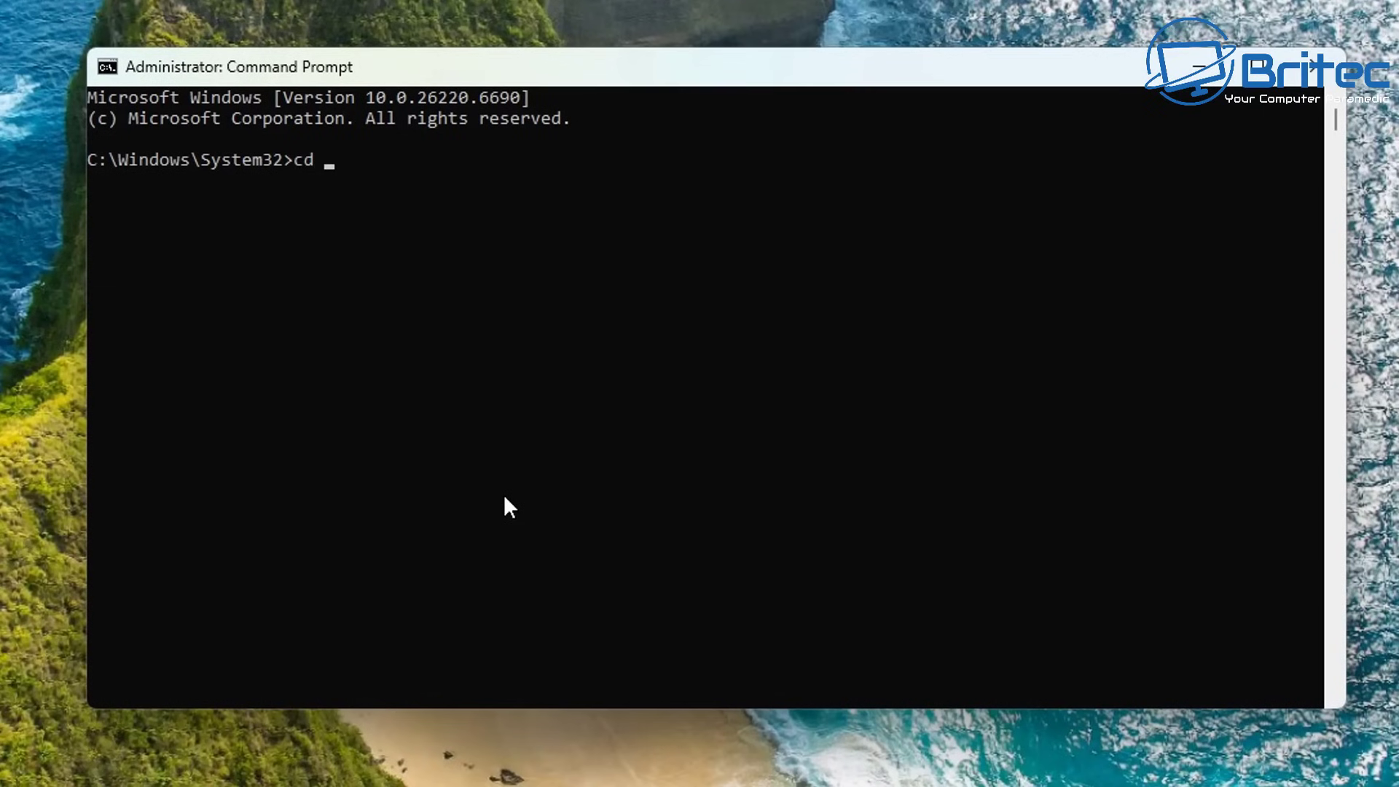
key("ctrl+v")
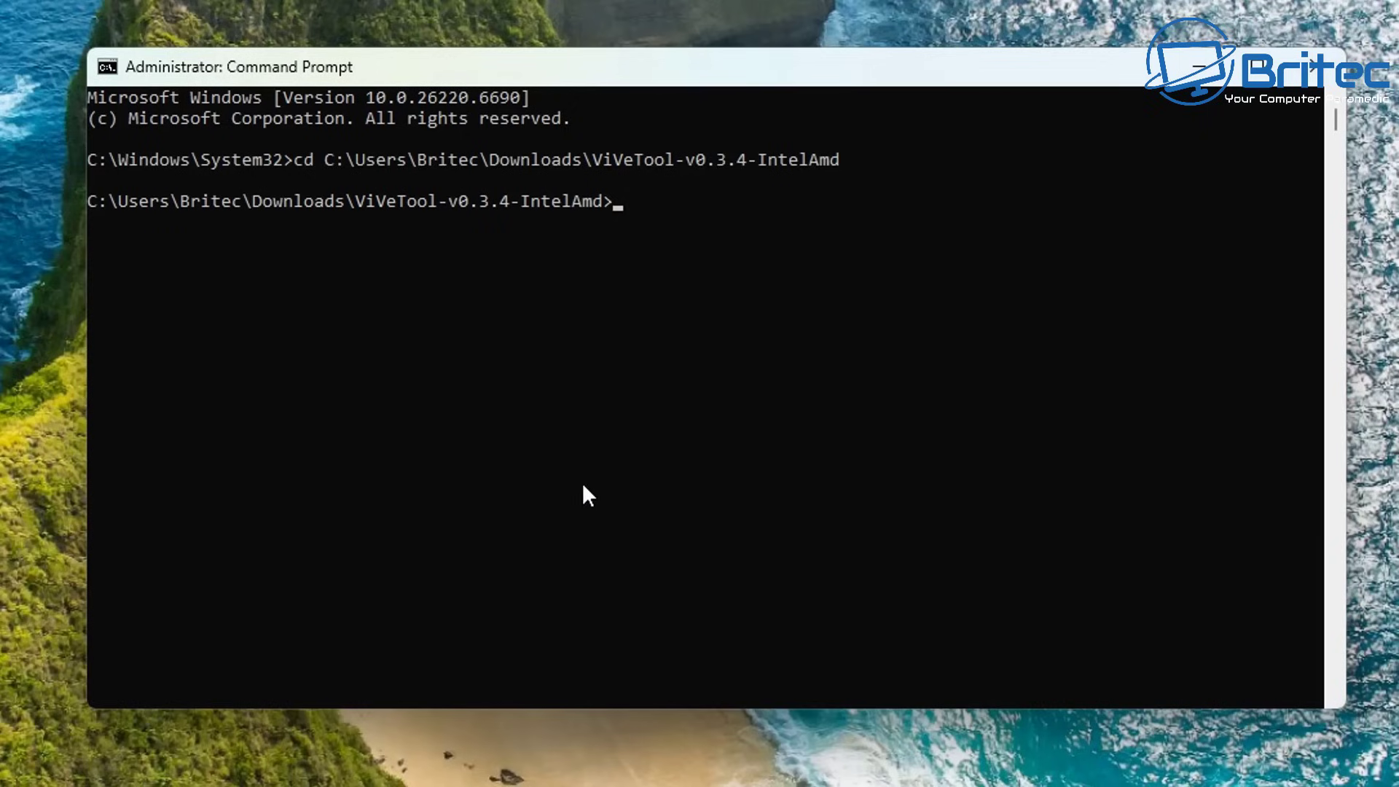
type("vivetool /enable /id:57645315")
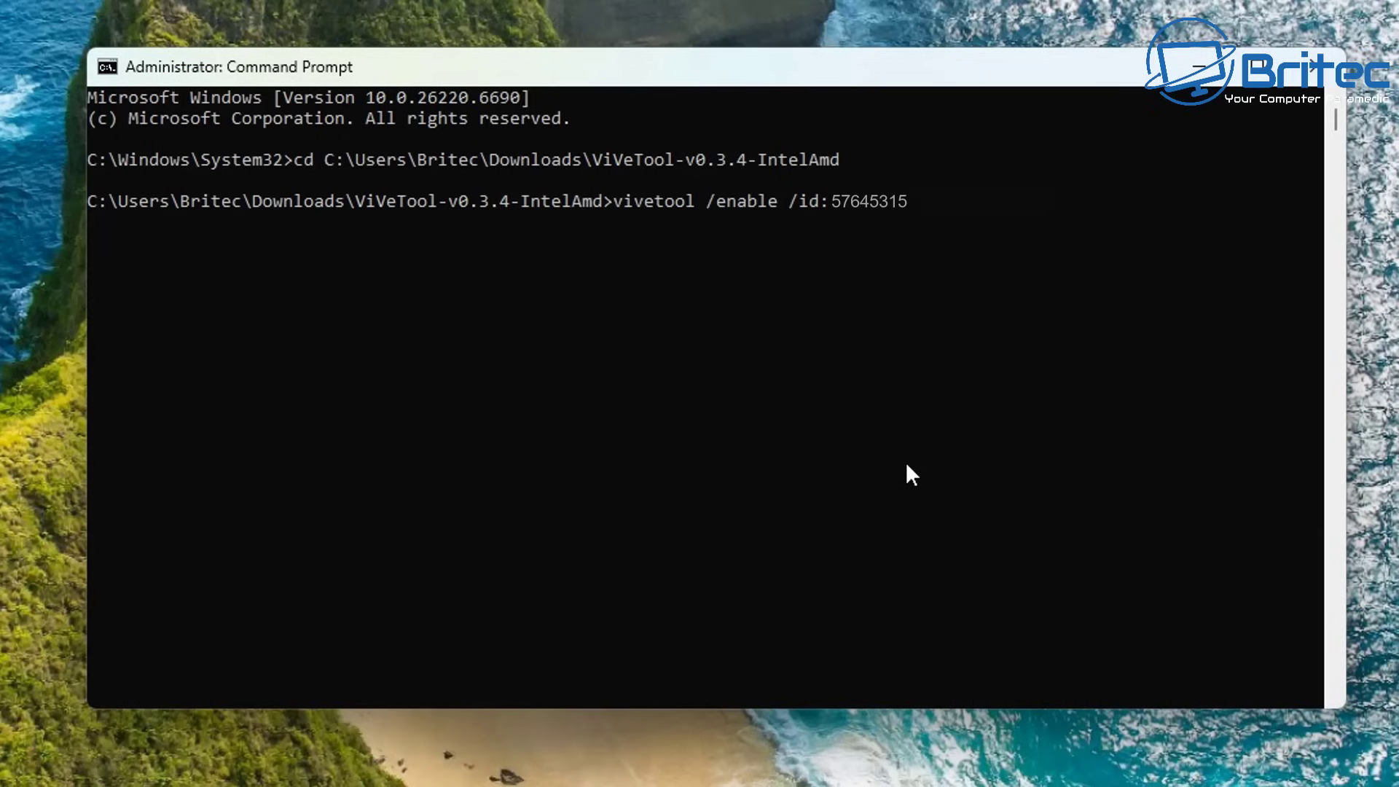
key("Return")
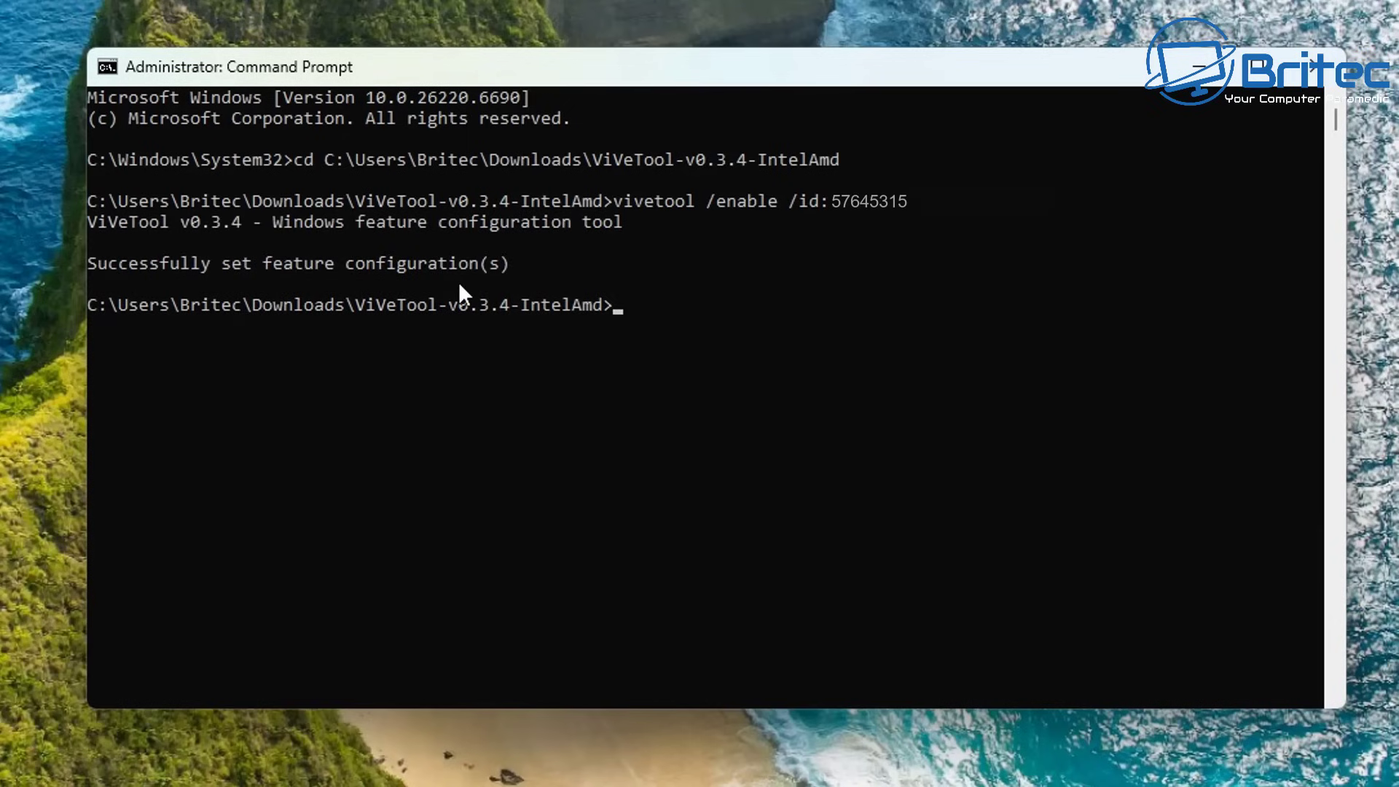
Close the Command Prompt and bring up the Start menu's power options.
left_click(1311, 70)
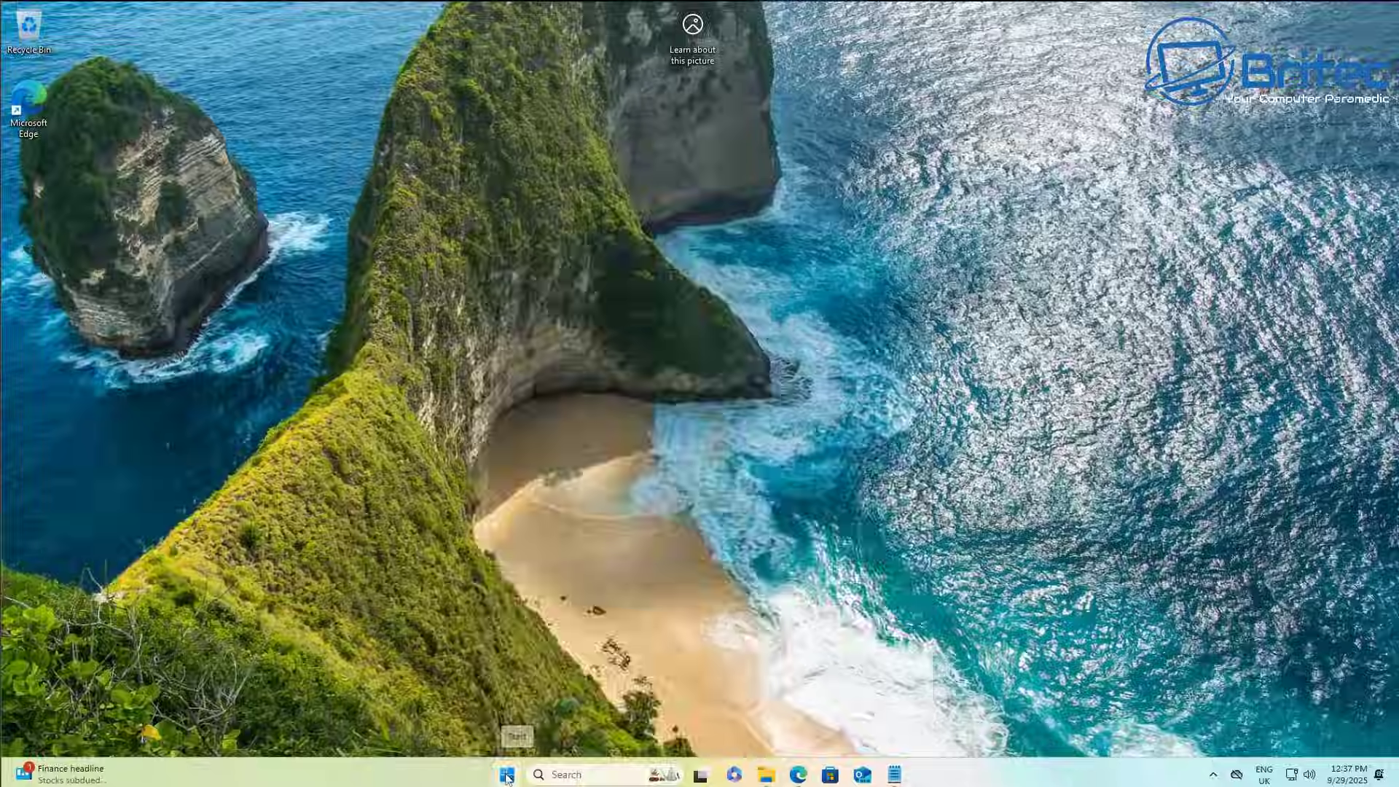
left_click(508, 775)
left_click(879, 725)
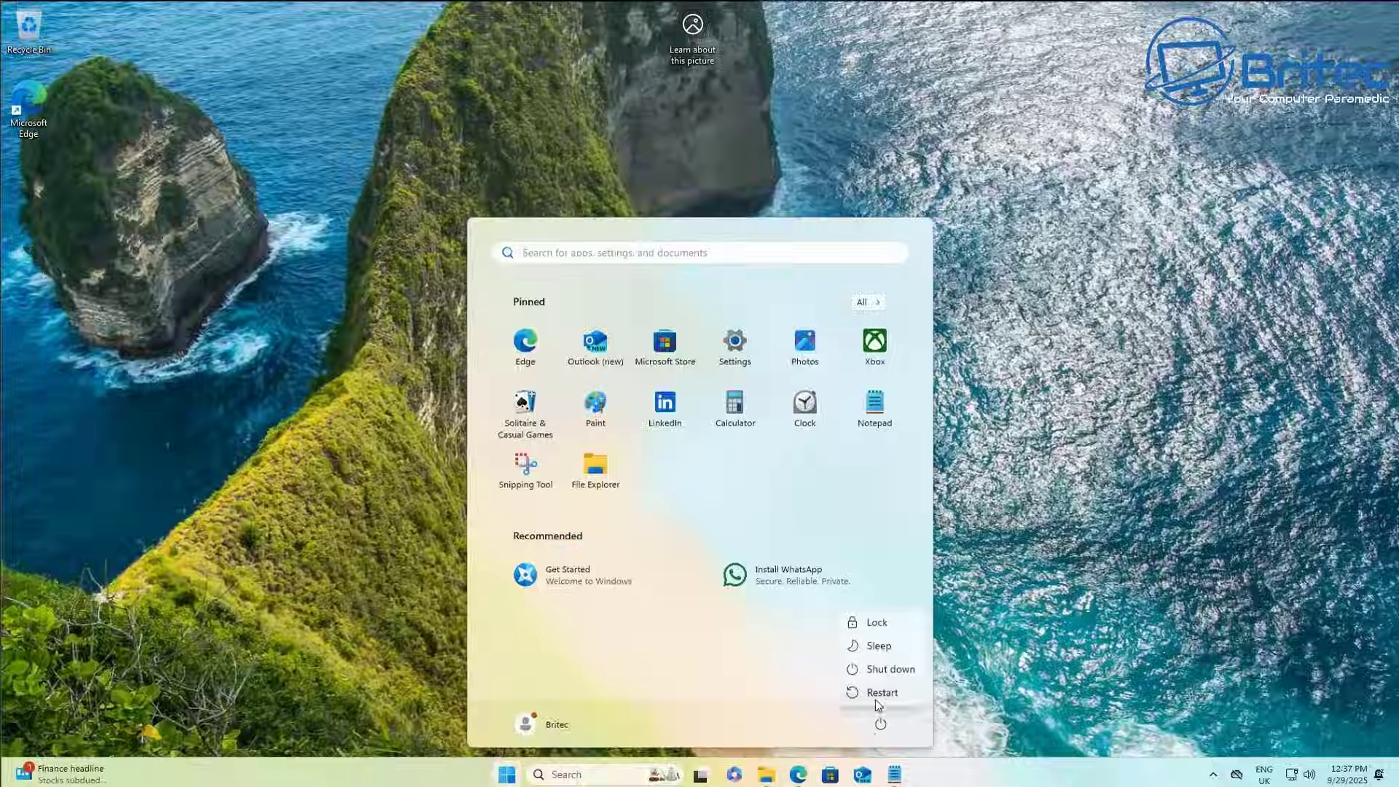
Choose Restart from the Start power menu.
left_click(877, 695)
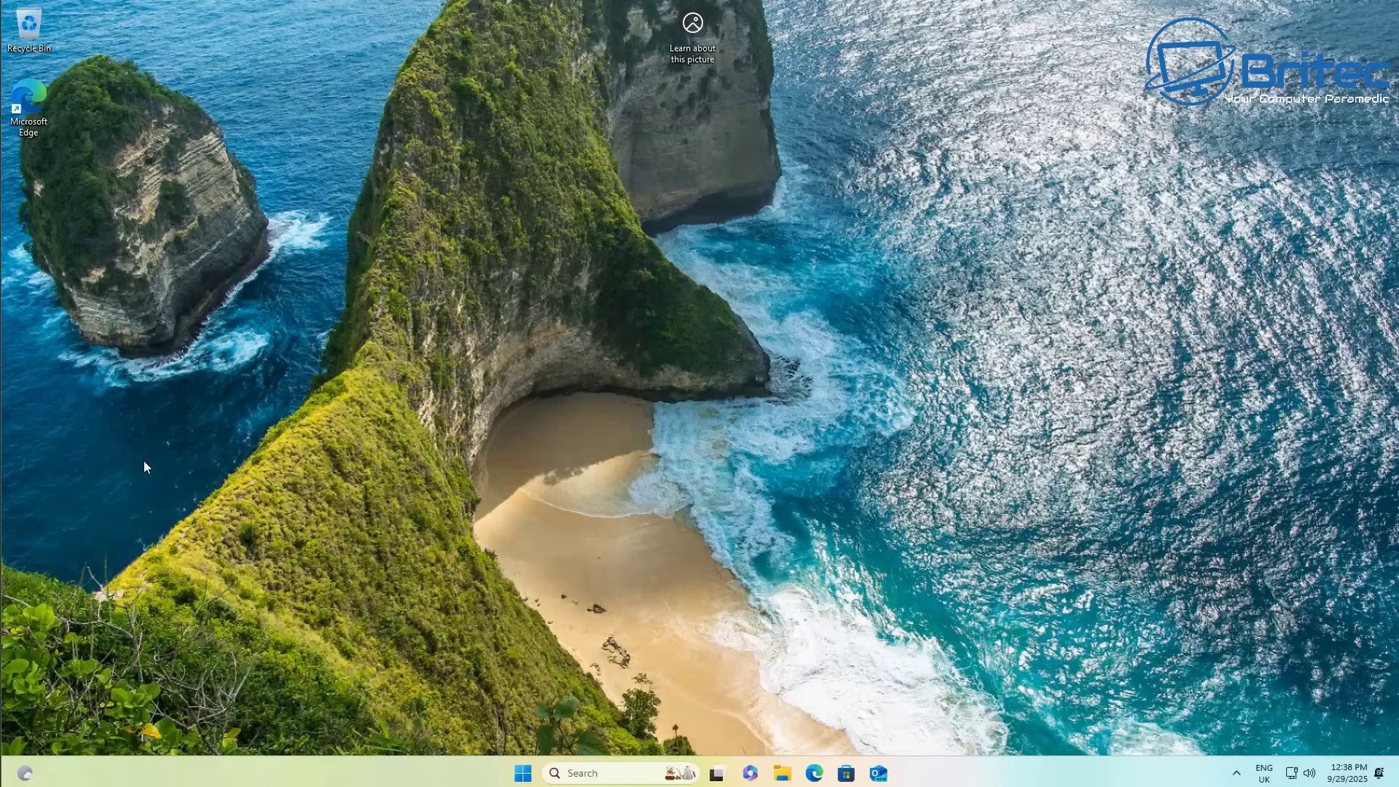
Open Videos in File Explorer, show the sea video as Large icons, then close the window.
left_click(782, 774)
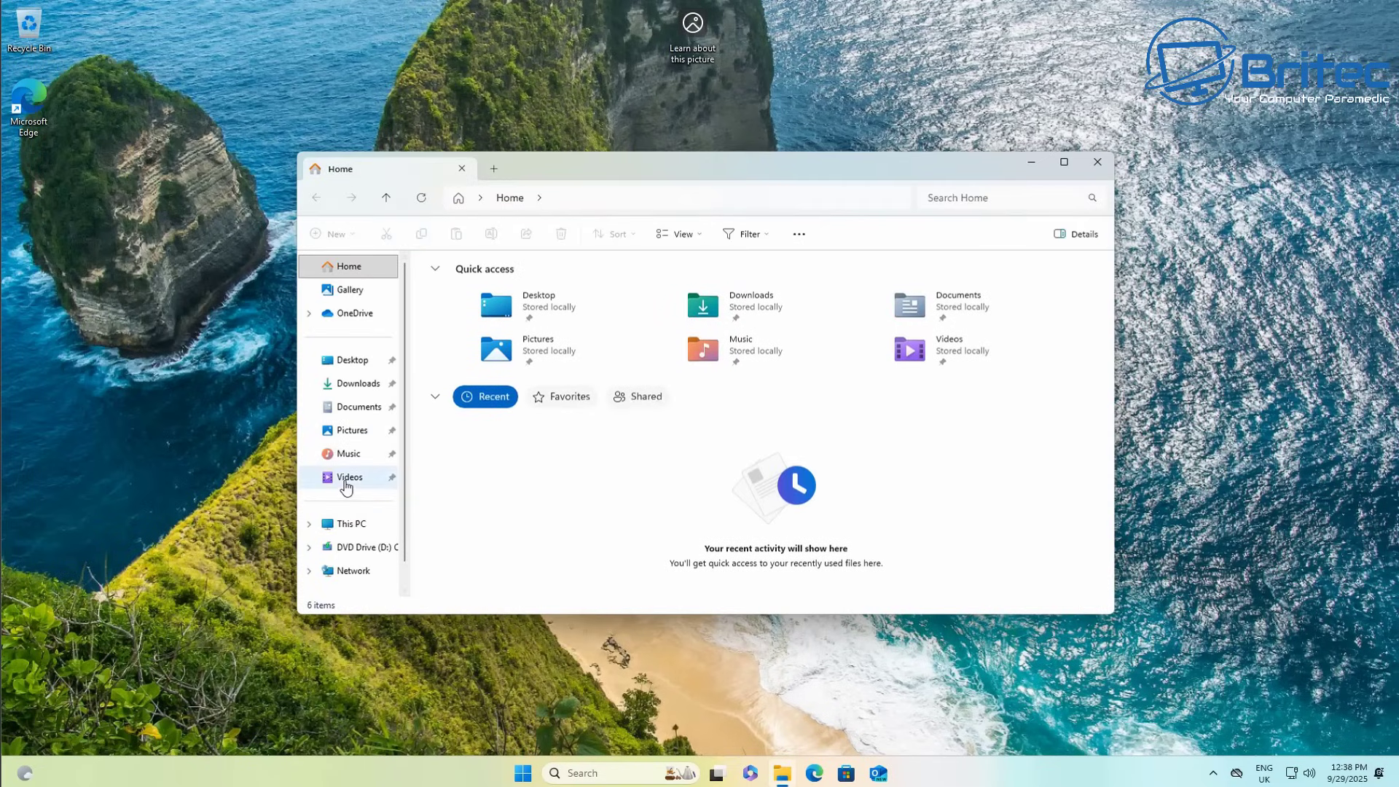
left_click(947, 342)
double_click(946, 341)
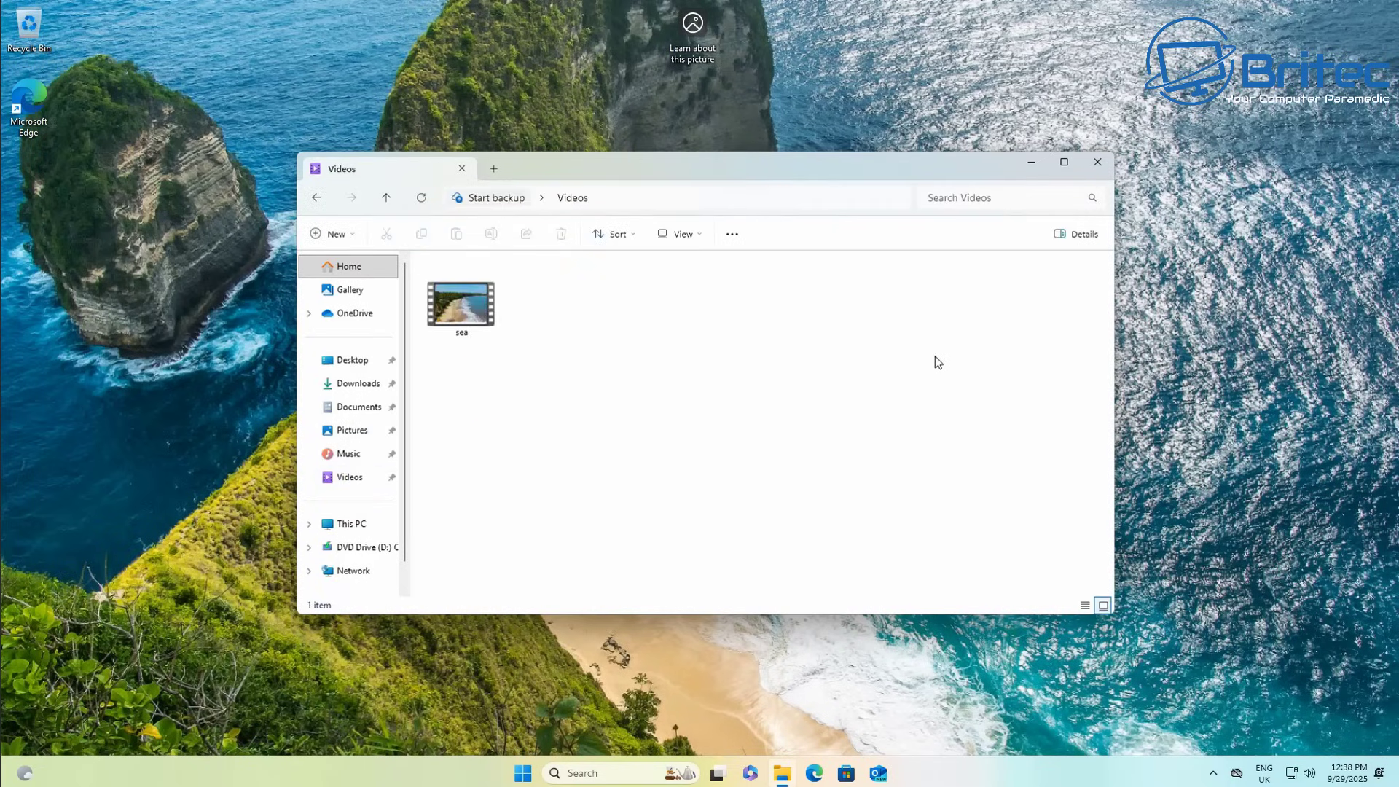
left_click(683, 237)
left_click(679, 297)
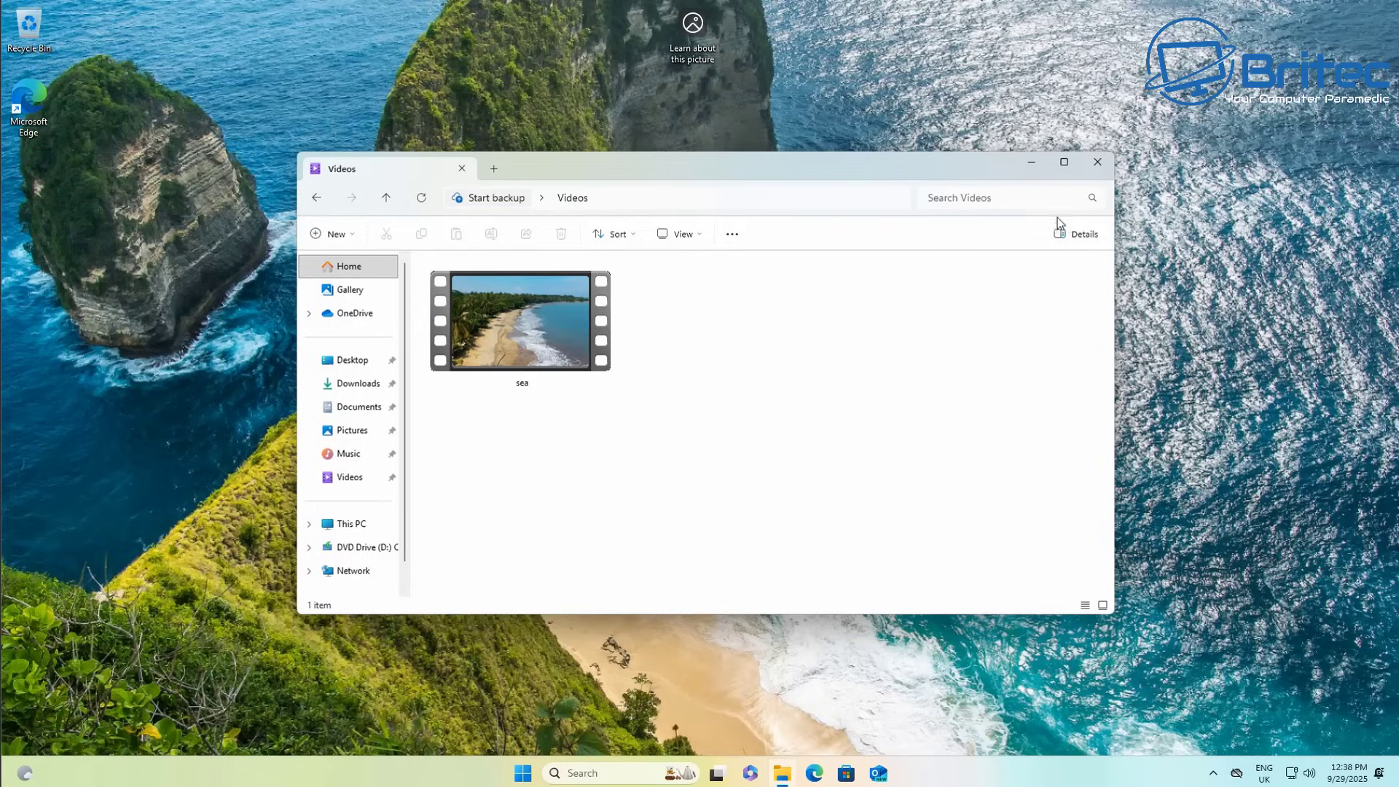
left_click(1098, 163)
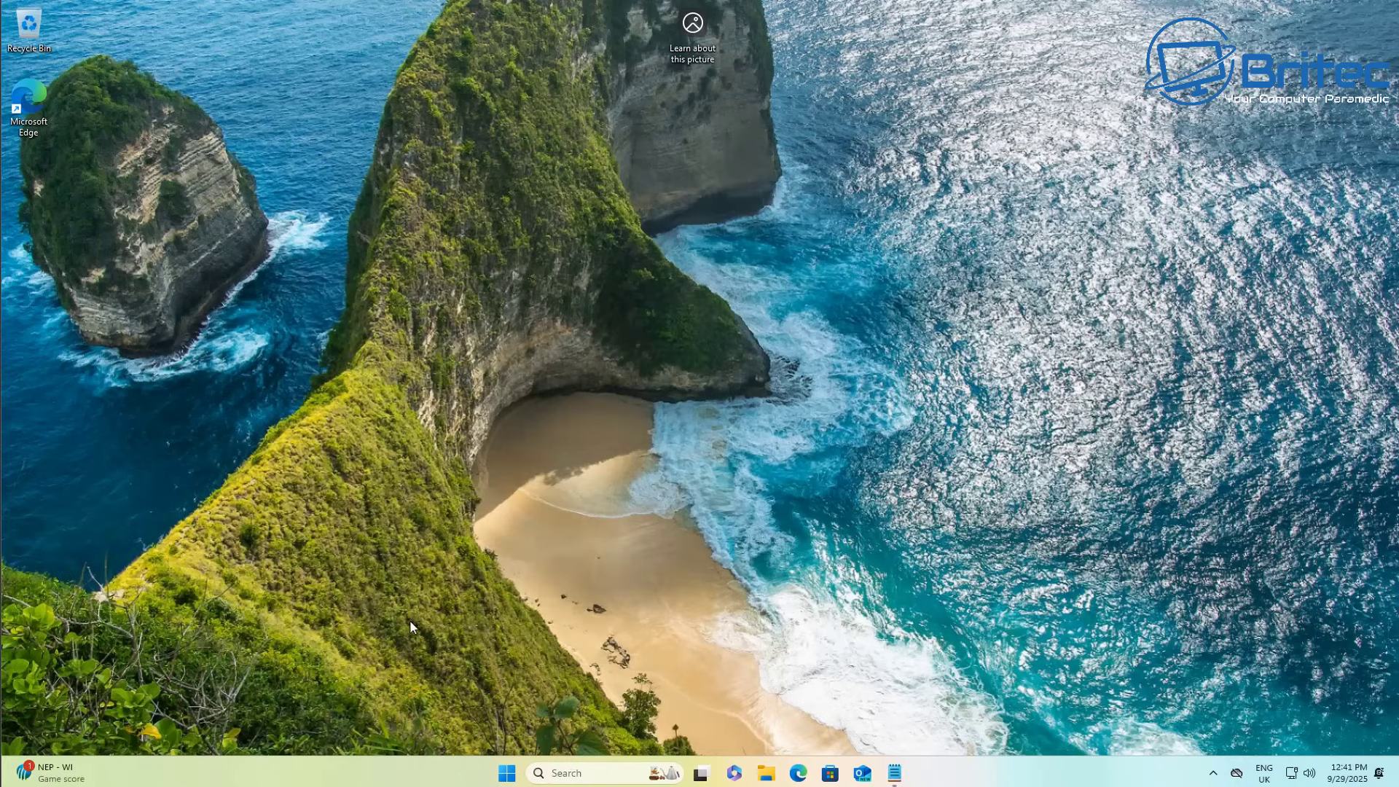
Launch Settings from Start and maximize its window.
left_click(506, 773)
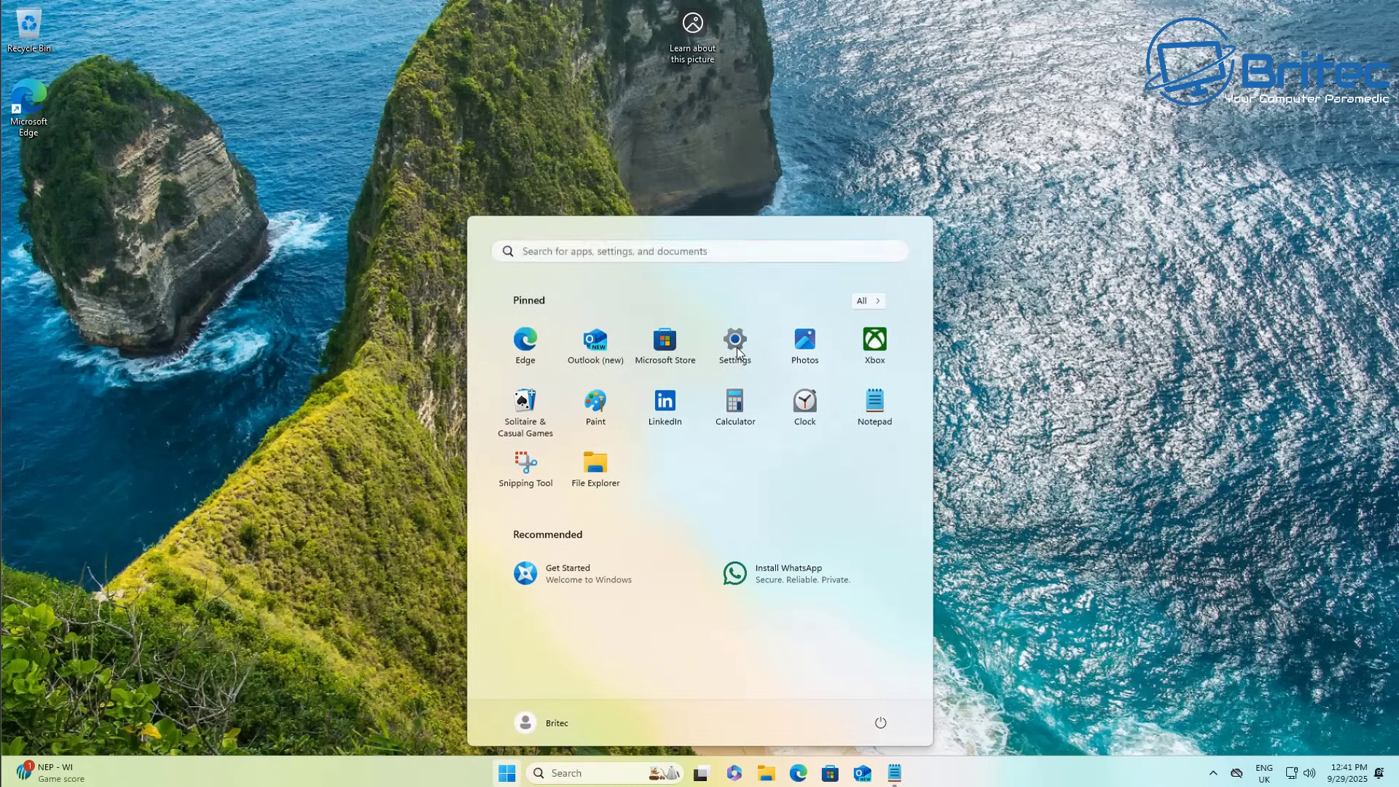
left_click(735, 342)
left_click(590, 47)
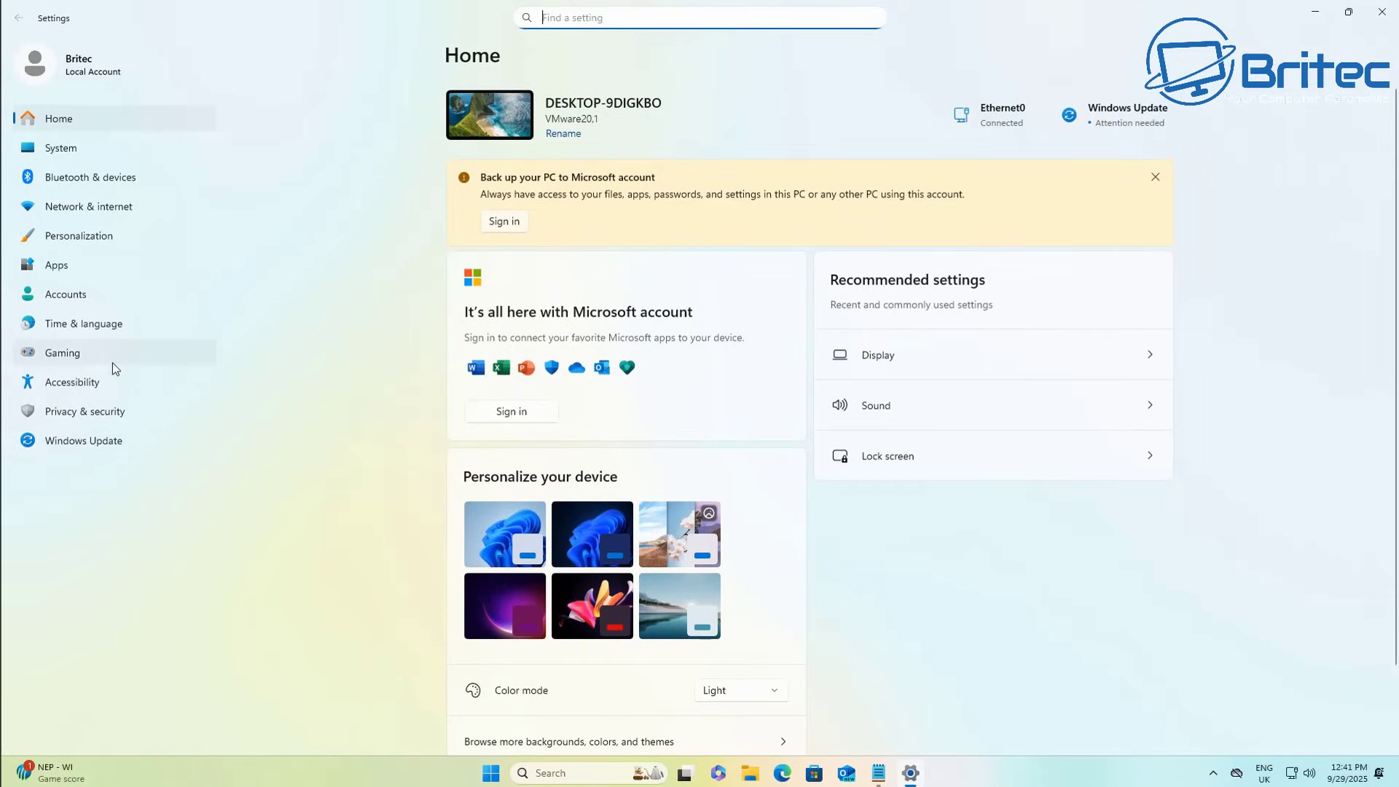
Under Personalization > Background, change the background type from Windows spotlight to Picture.
left_click(64, 242)
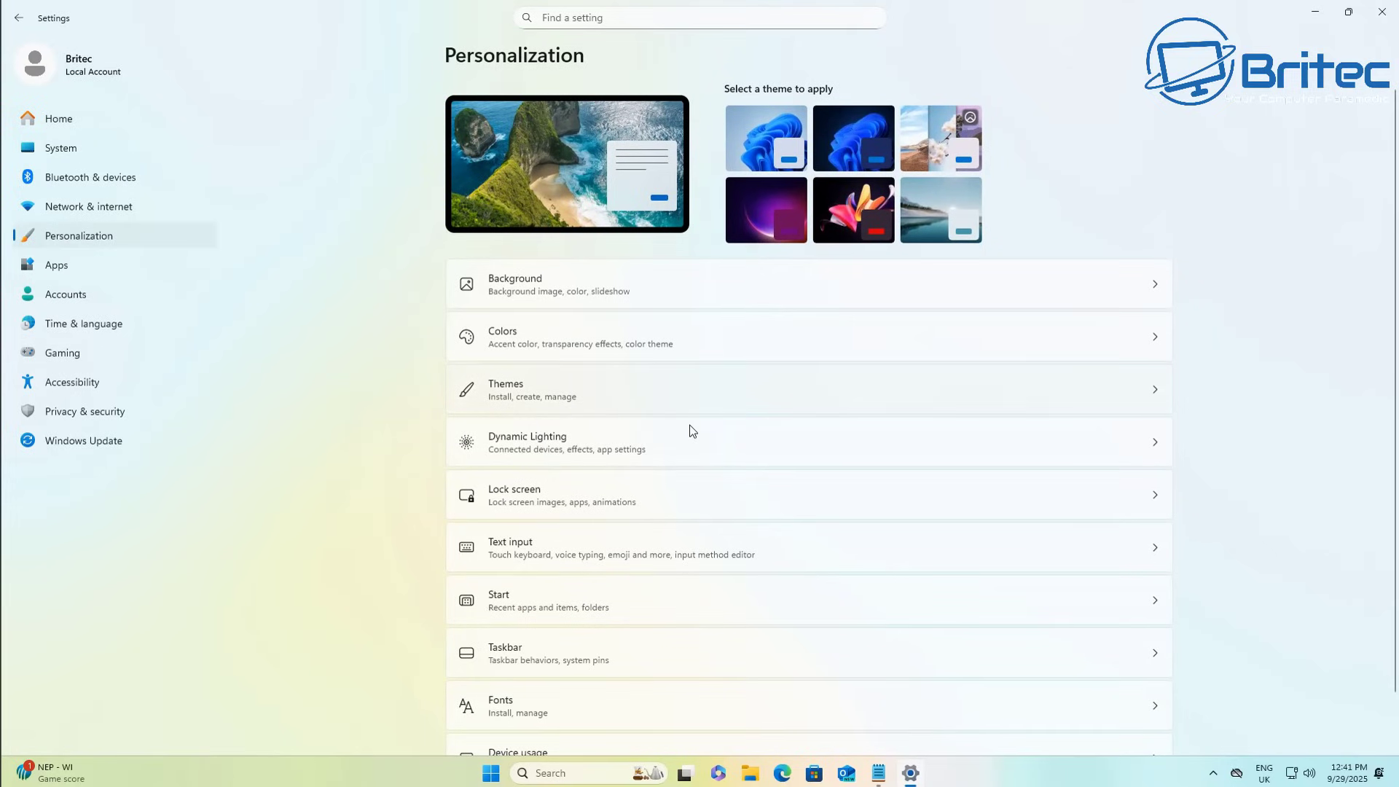
left_click(725, 296)
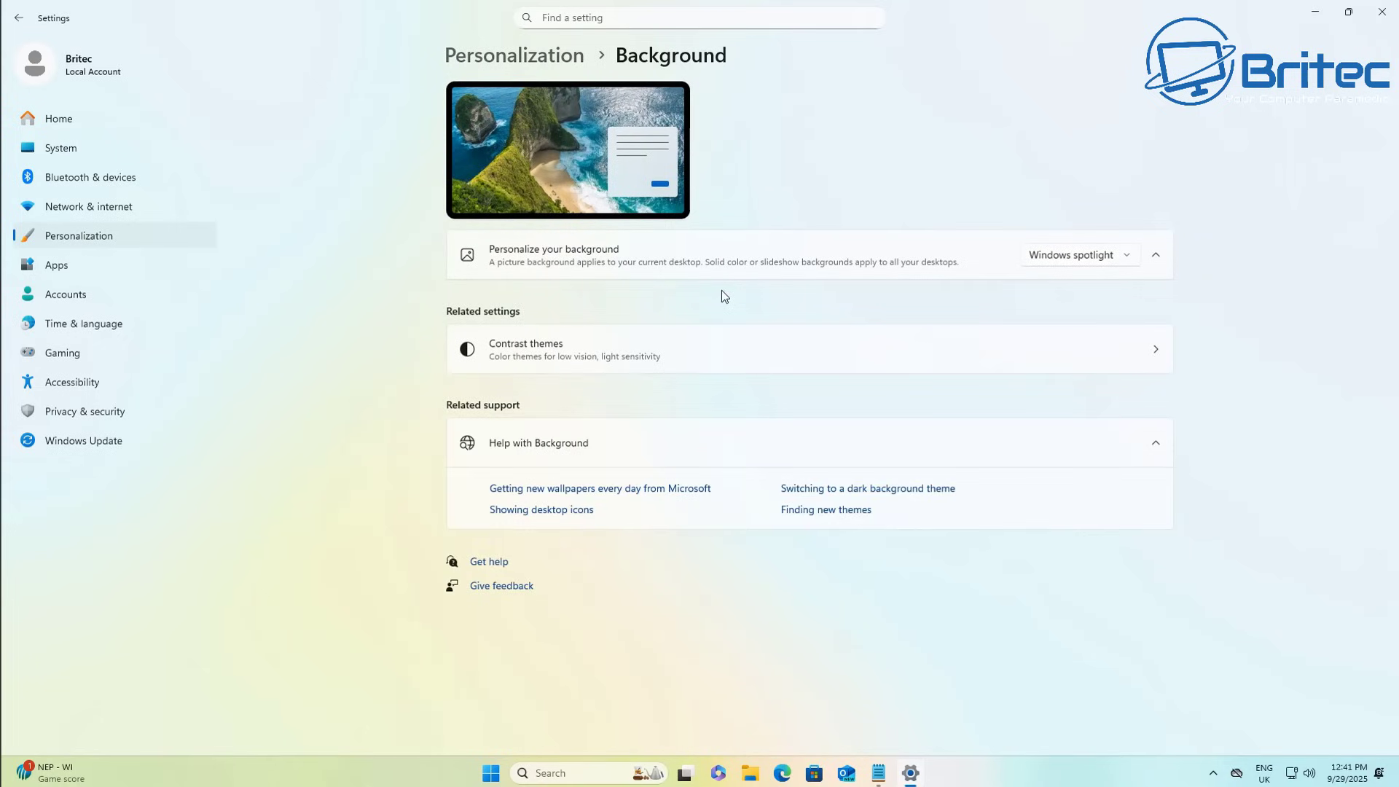
left_click(98, 237)
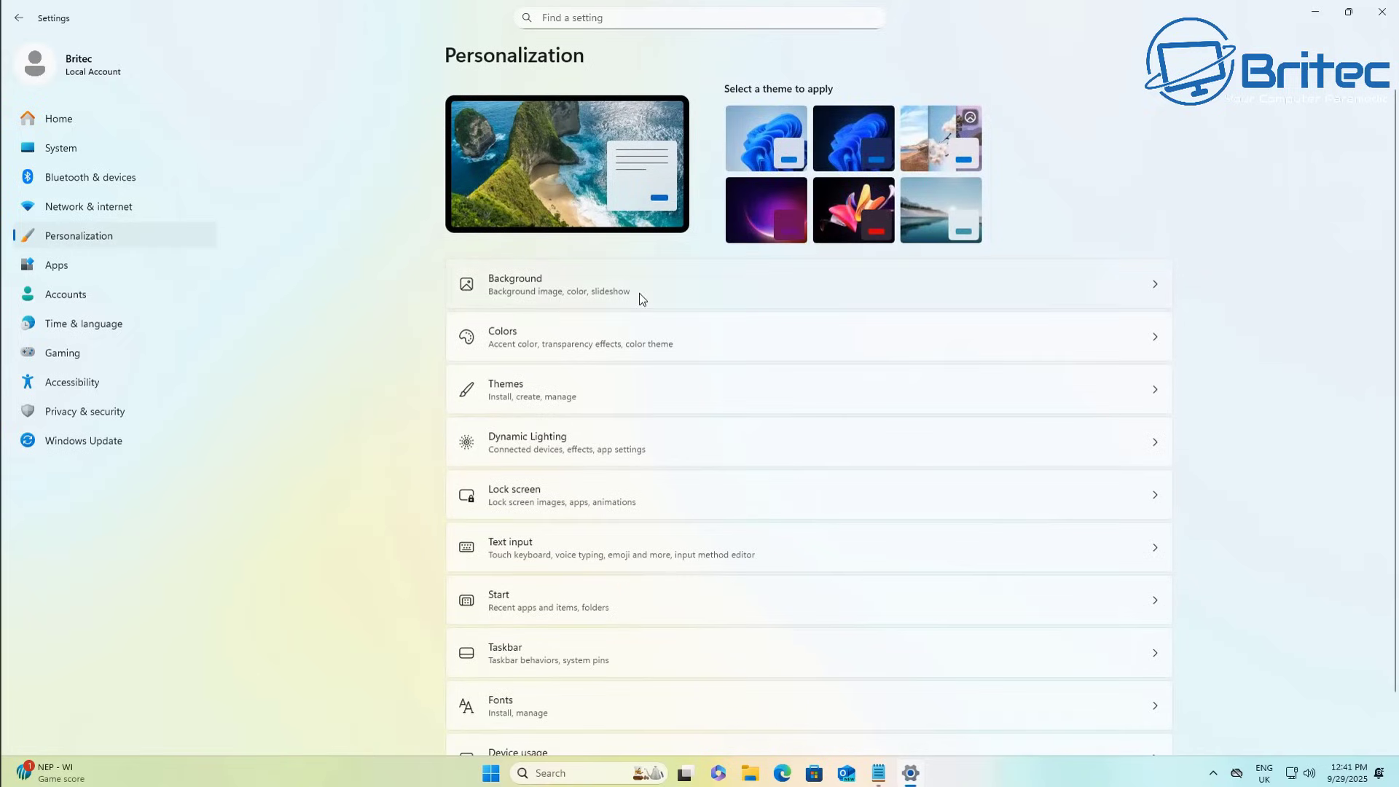
left_click(639, 293)
left_click(1149, 255)
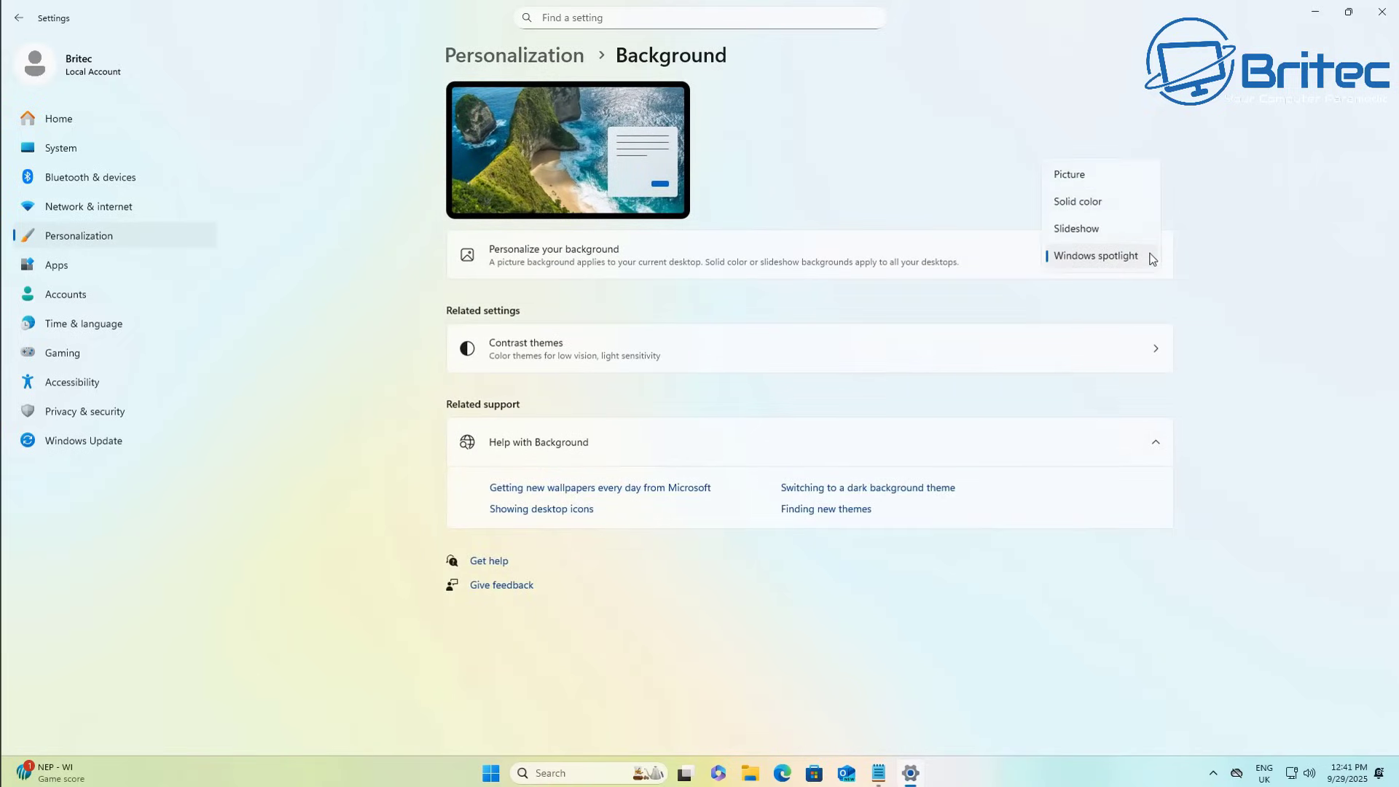
left_click(1105, 185)
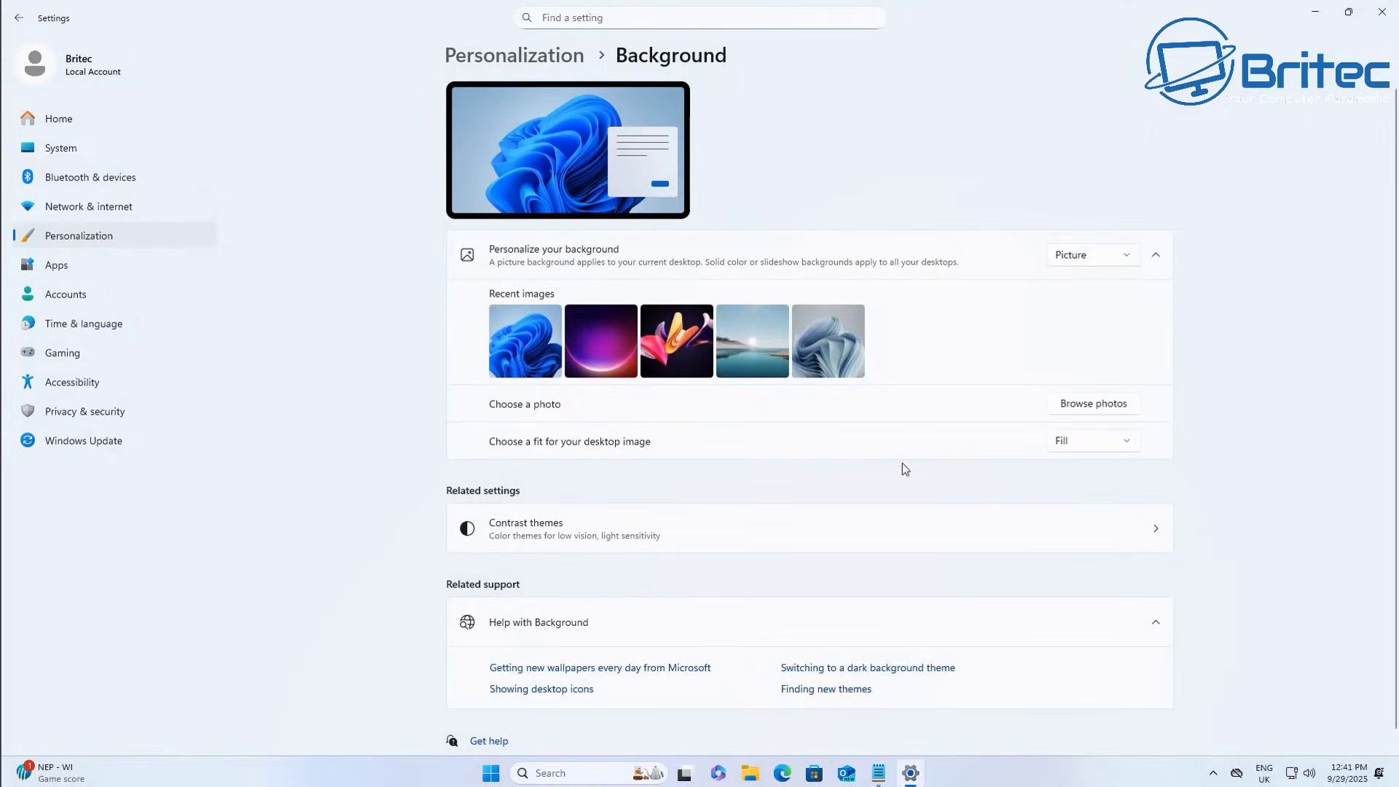
Browse photos with the file filter set to *.mp4 and select sea in Videos.
left_click(1122, 407)
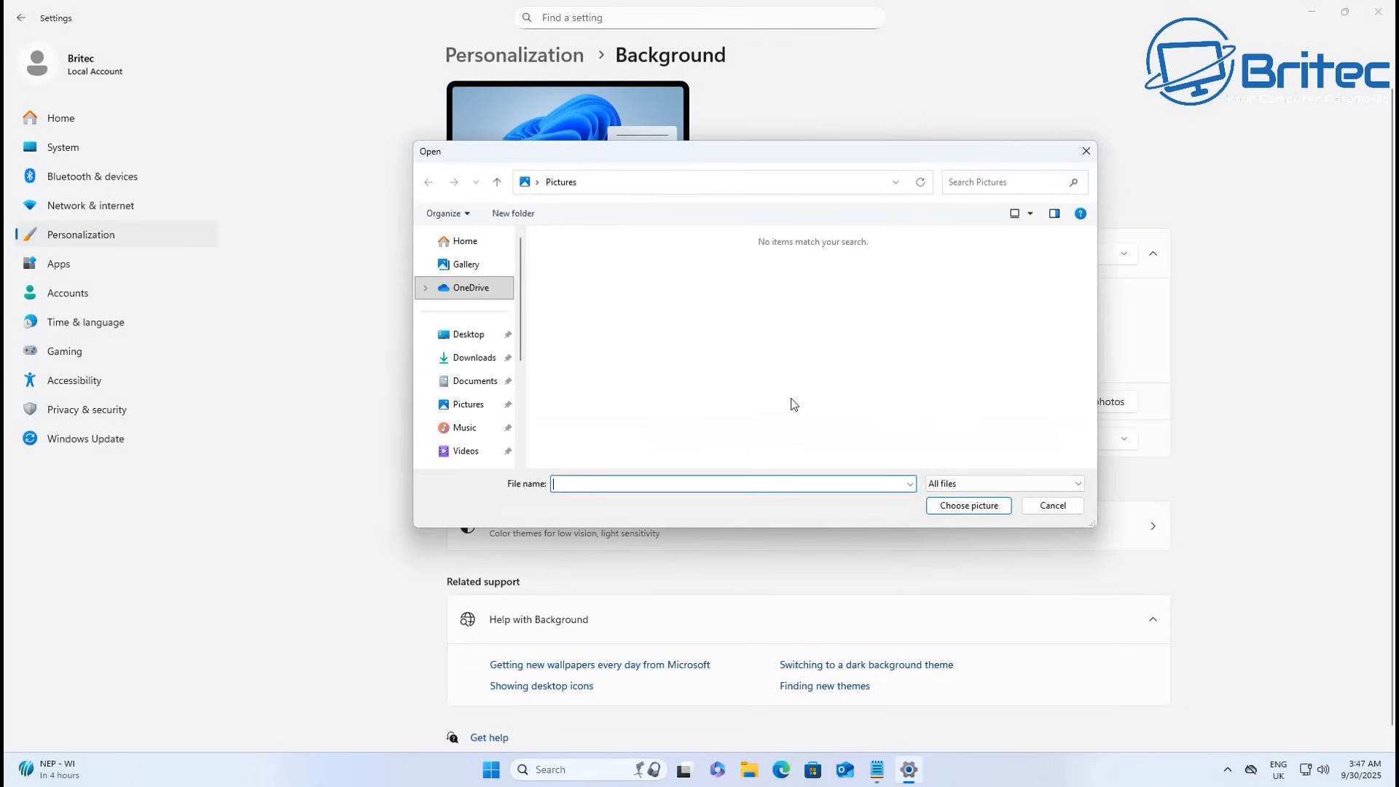
left_click(1051, 486)
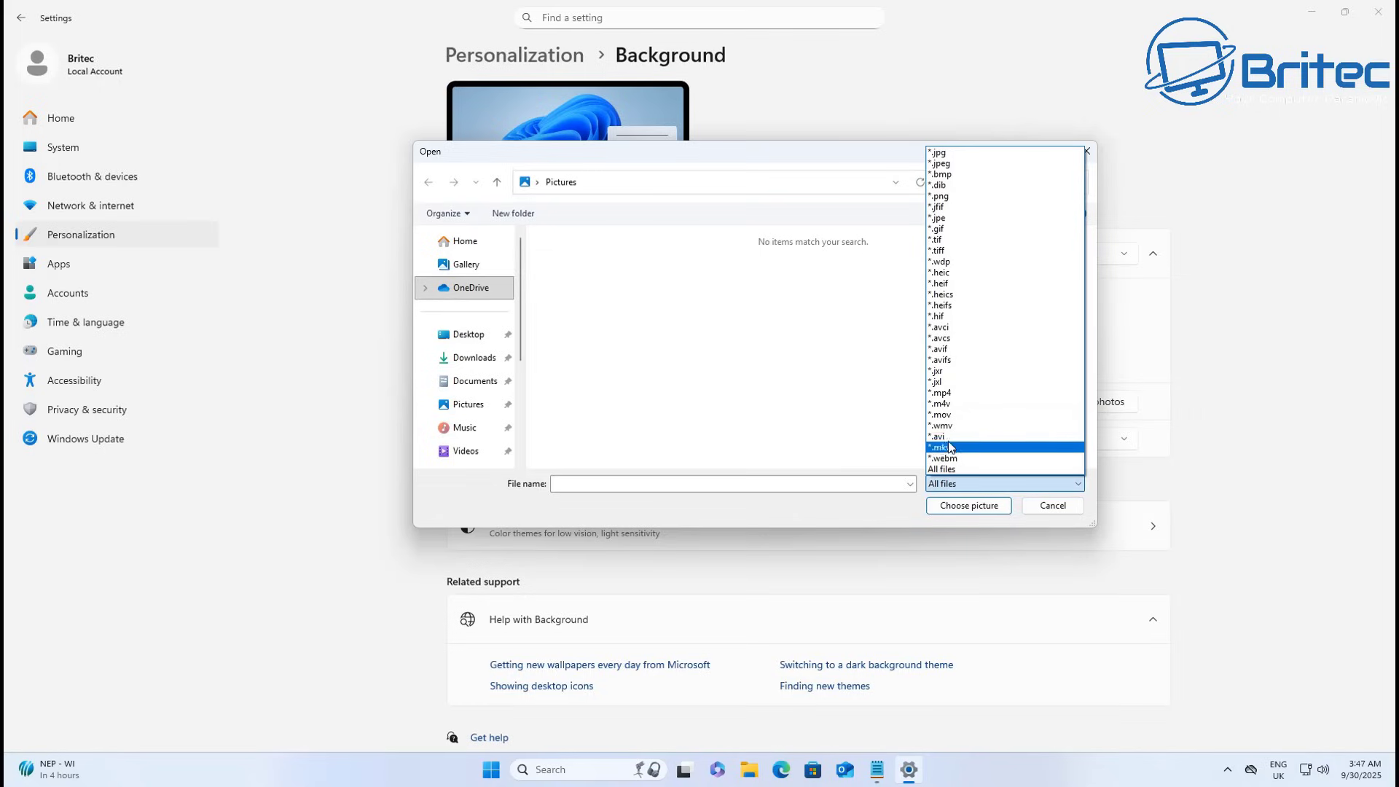
left_click(947, 393)
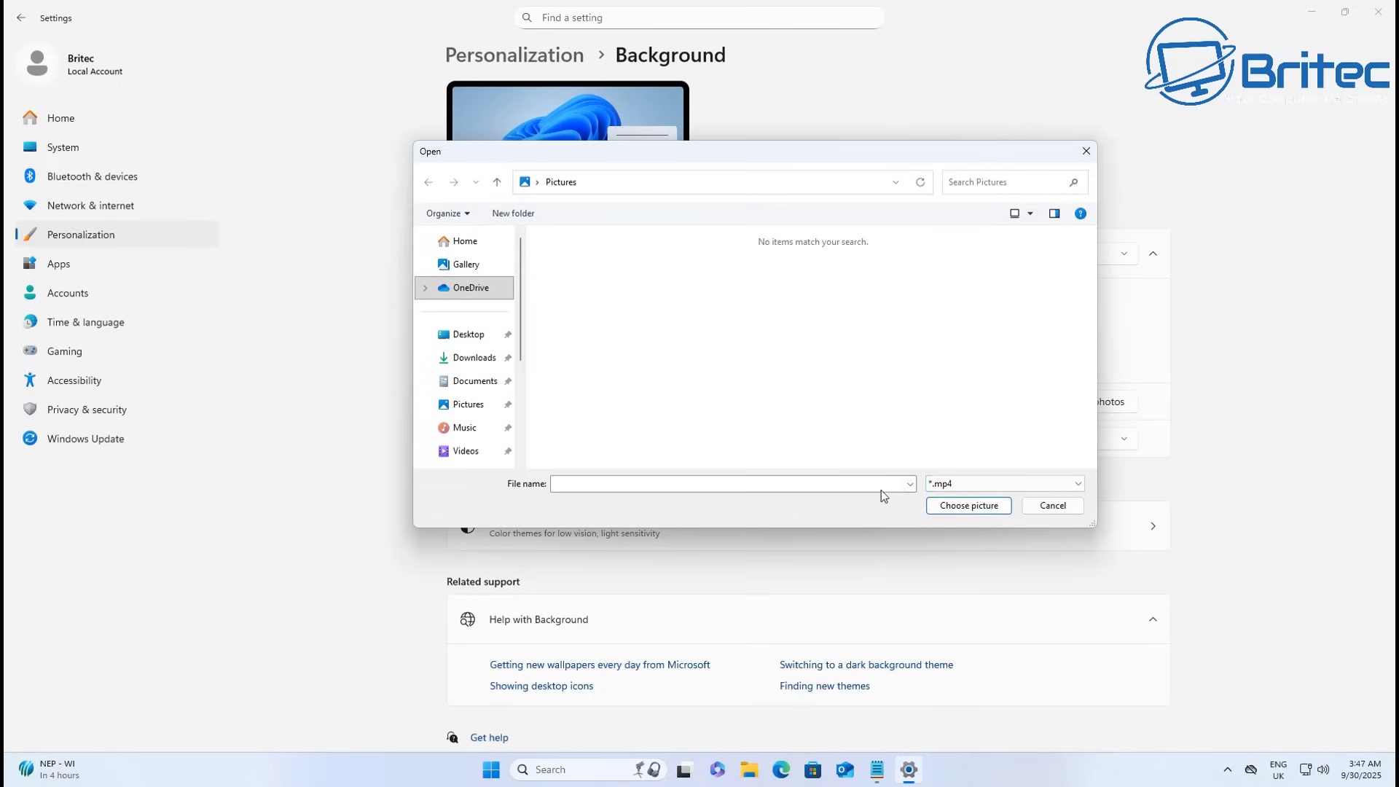
left_click(974, 485)
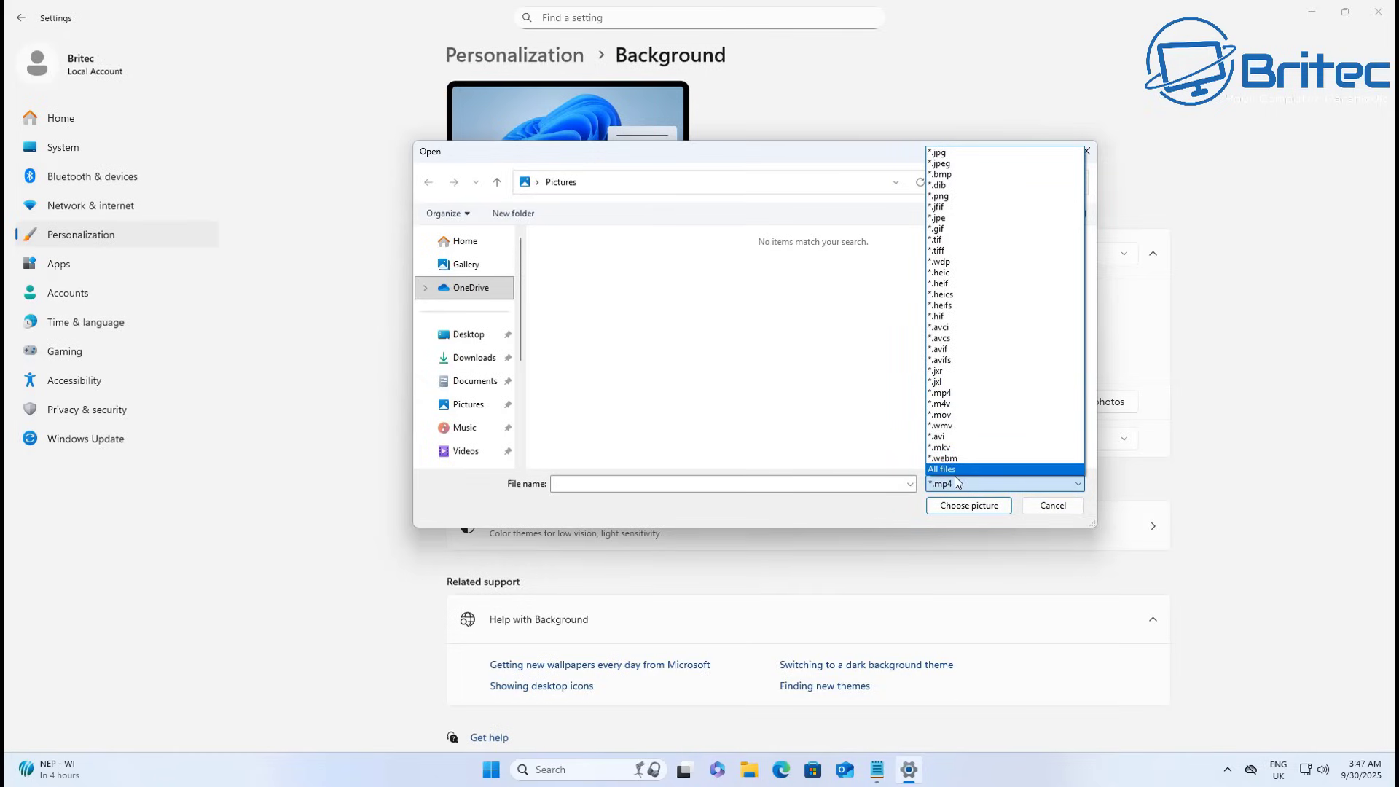
left_click(962, 513)
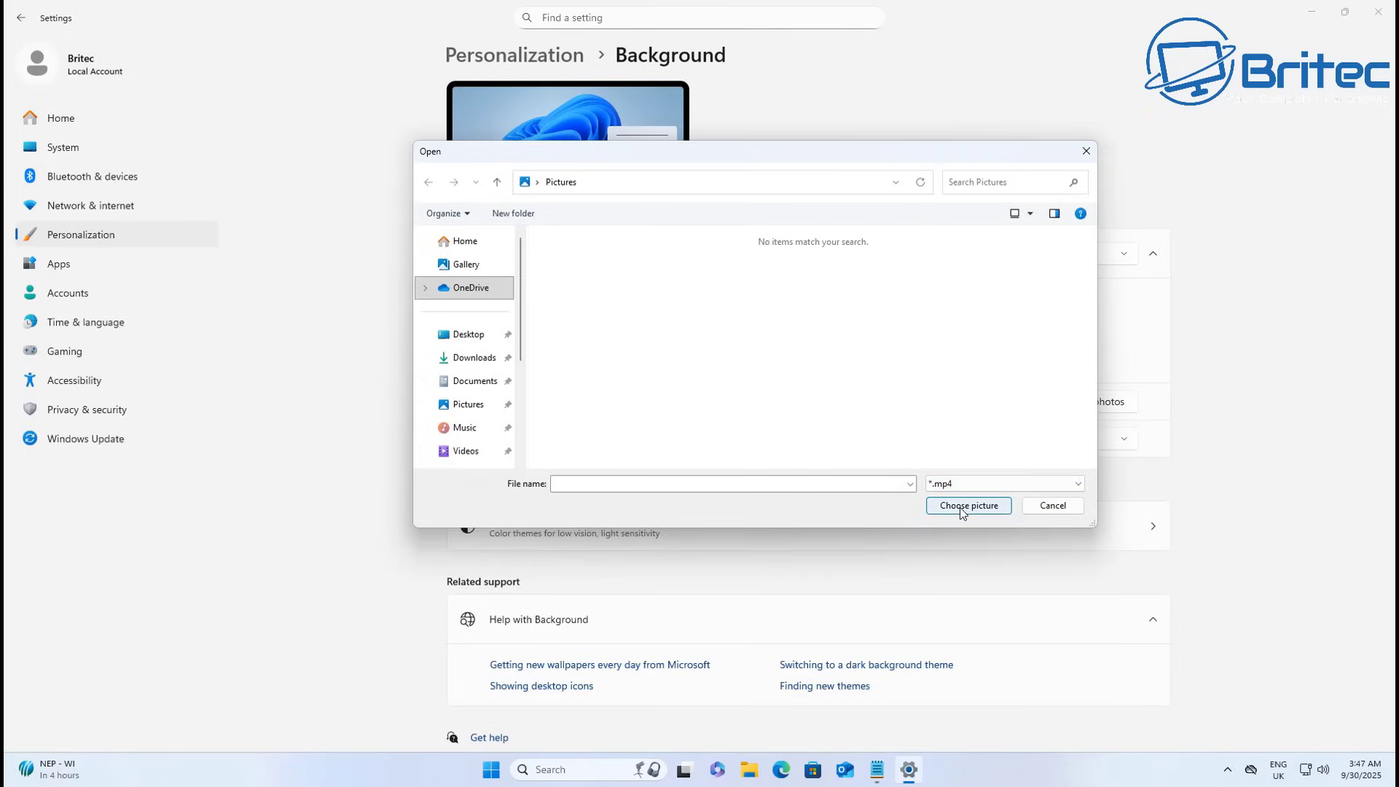
left_click(962, 512)
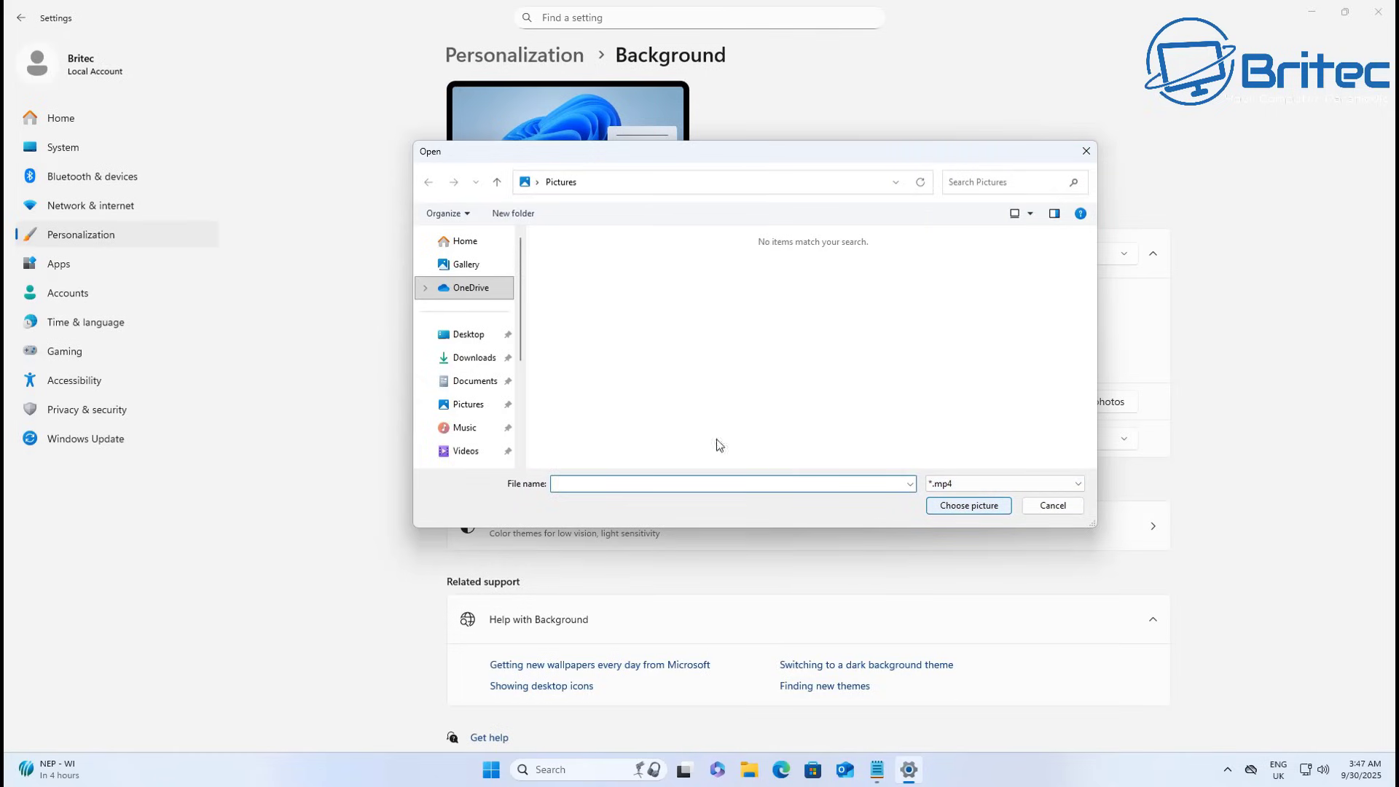
left_click(468, 450)
left_click(561, 287)
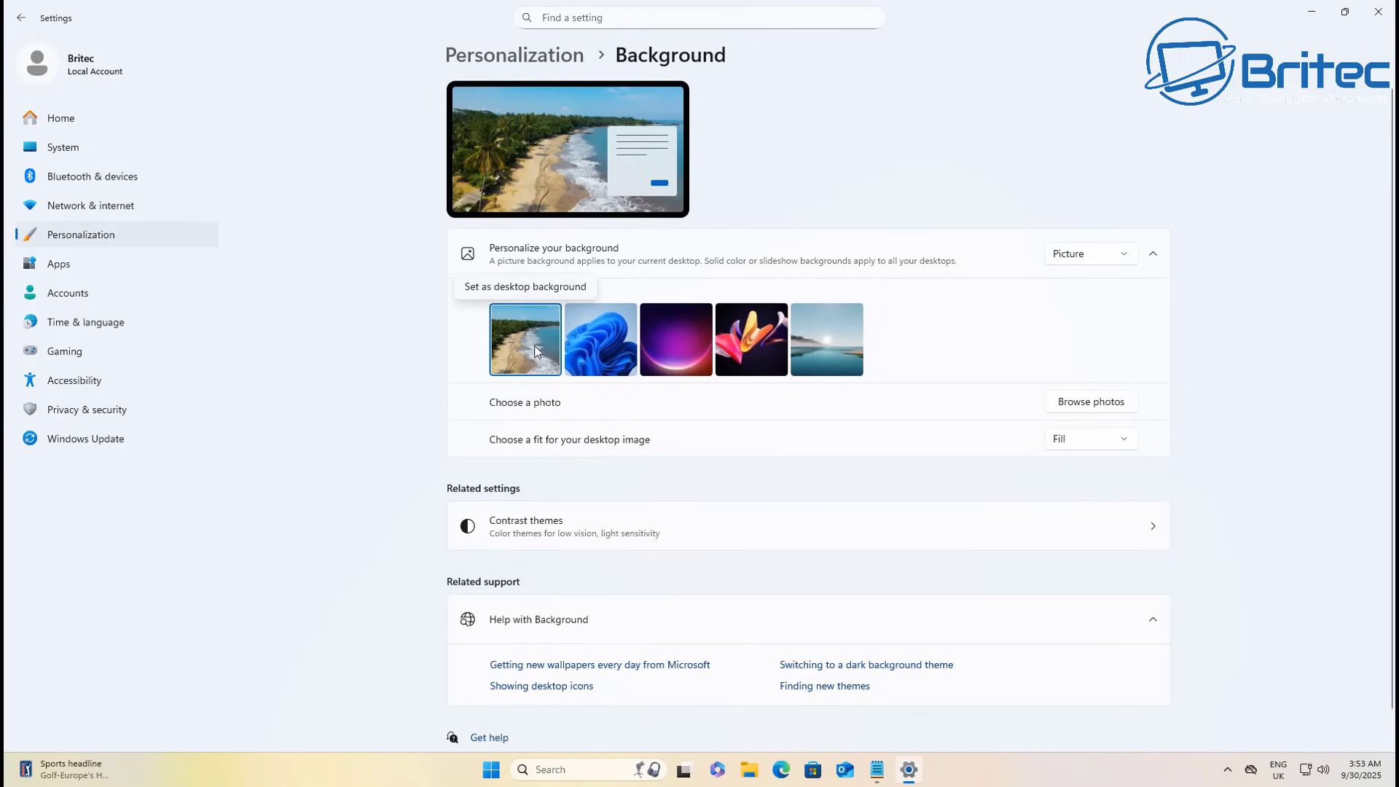
Browse photos again, select beach2 in Videos, and confirm it with Choose picture.
left_click(1094, 400)
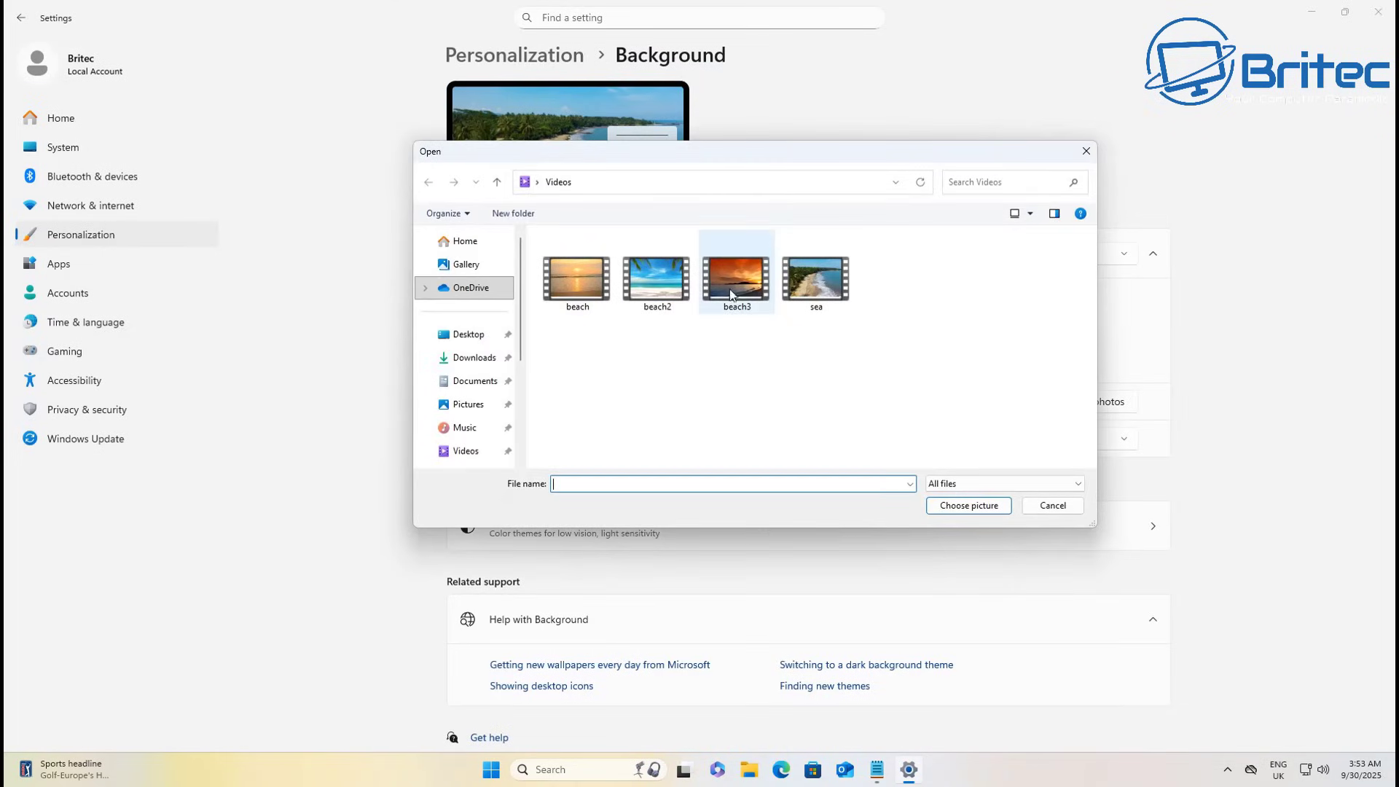
mouse_move(731, 292)
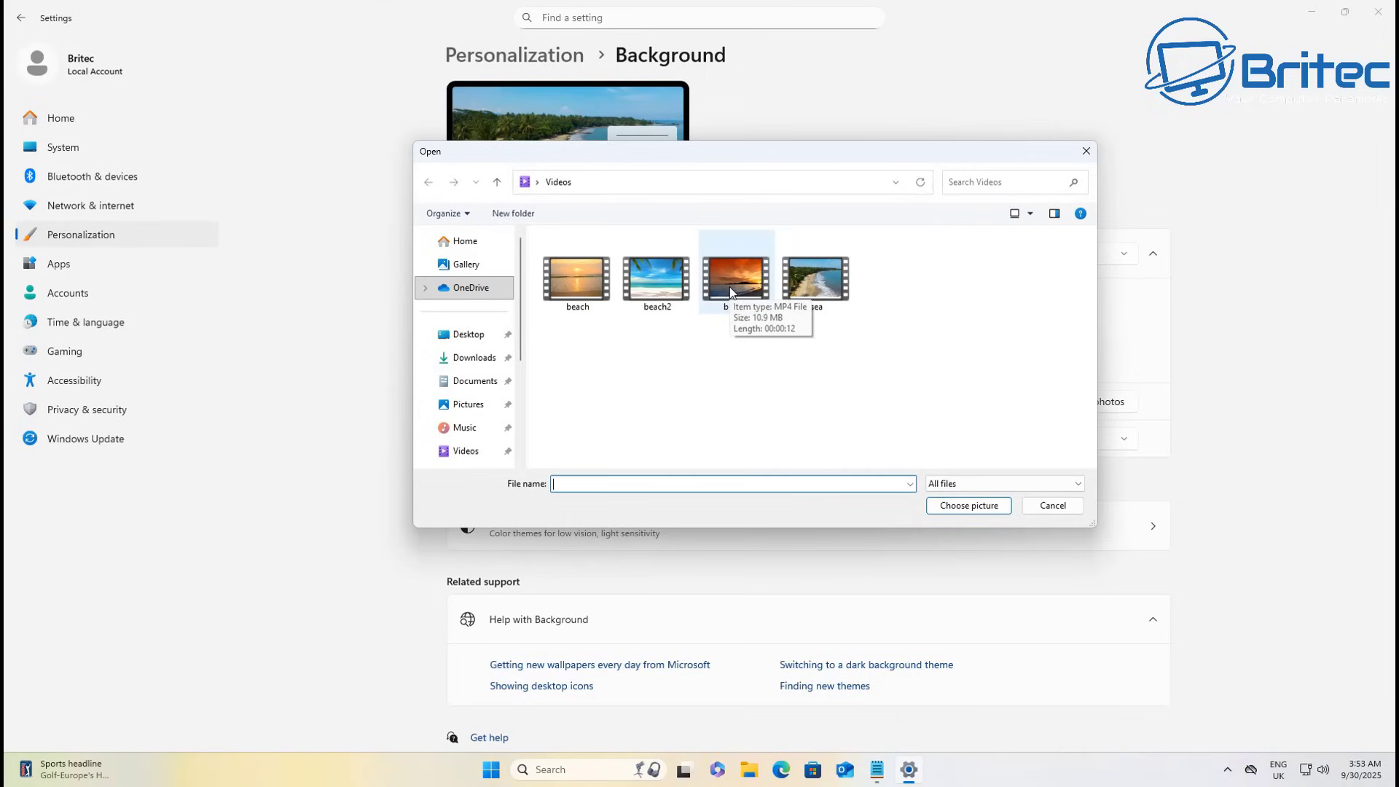
left_click(699, 288)
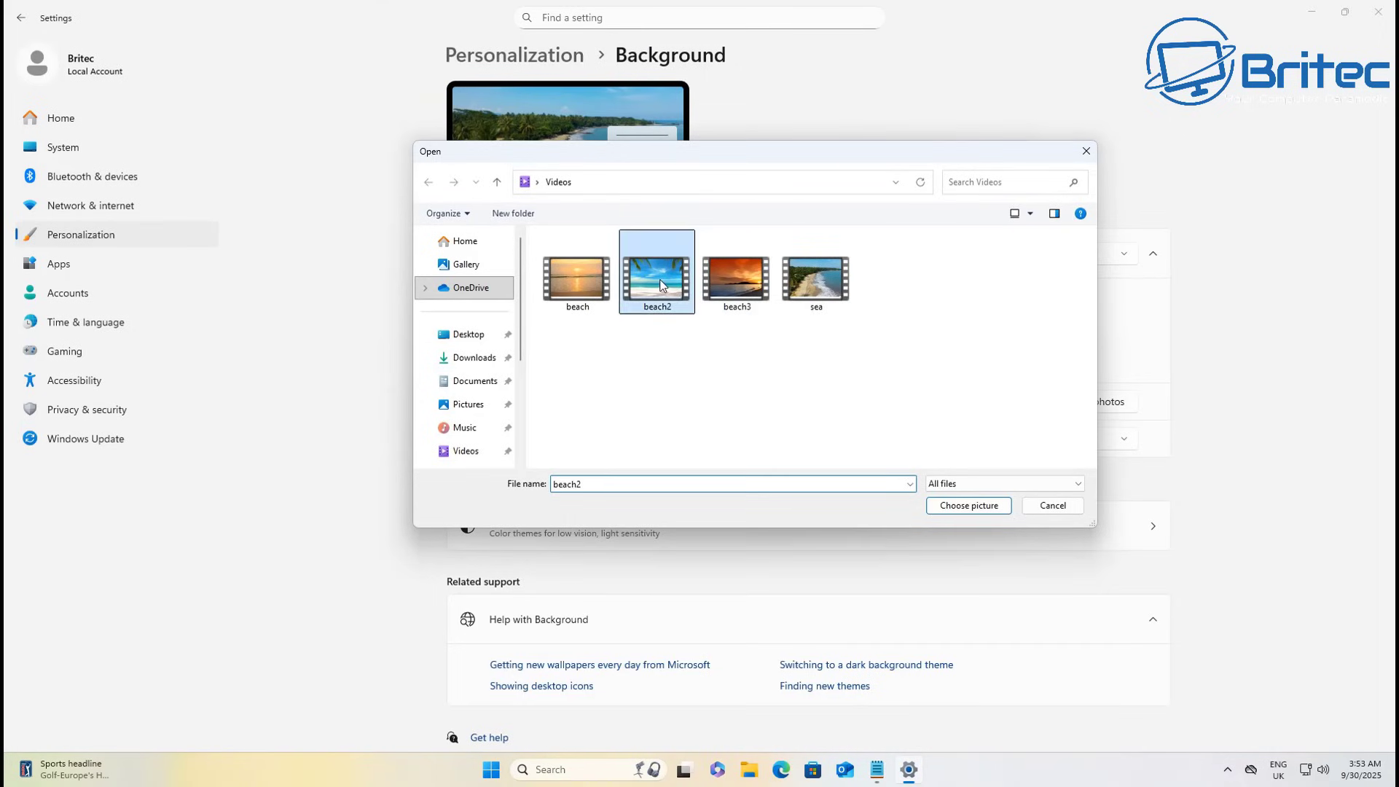
left_click(963, 510)
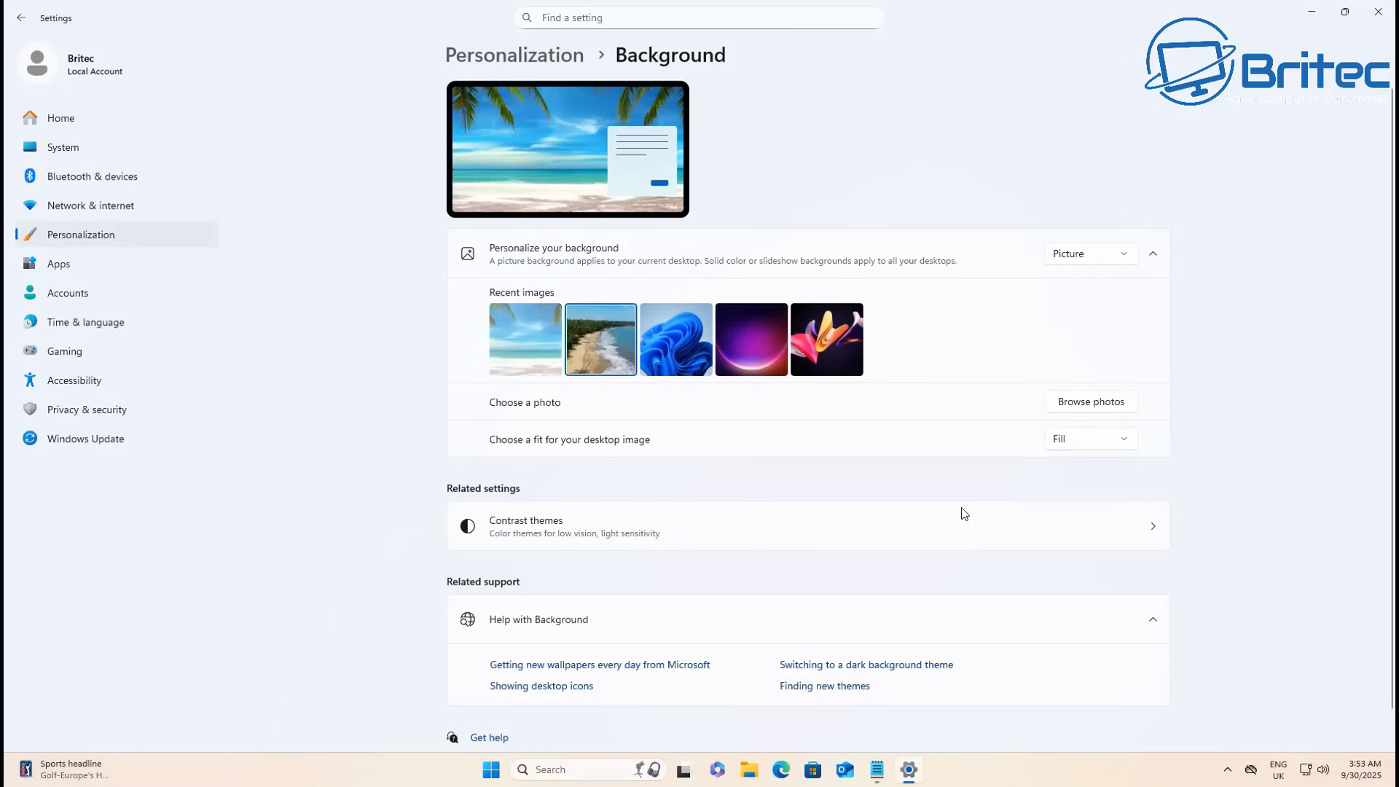
Apply the new beach2 image from Recent images as the background.
left_click(539, 343)
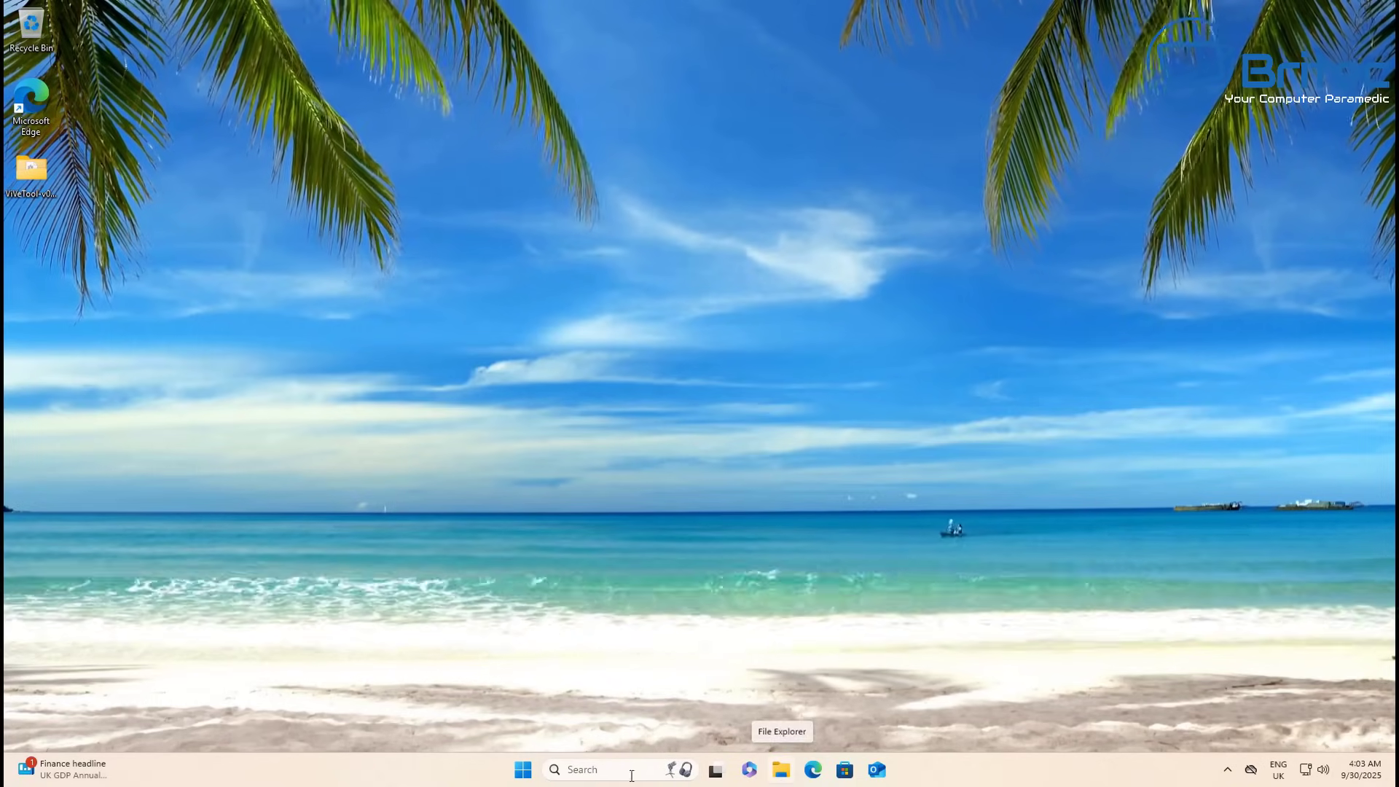
Reopen Settings from Start and go to Personalization > Background.
key("super")
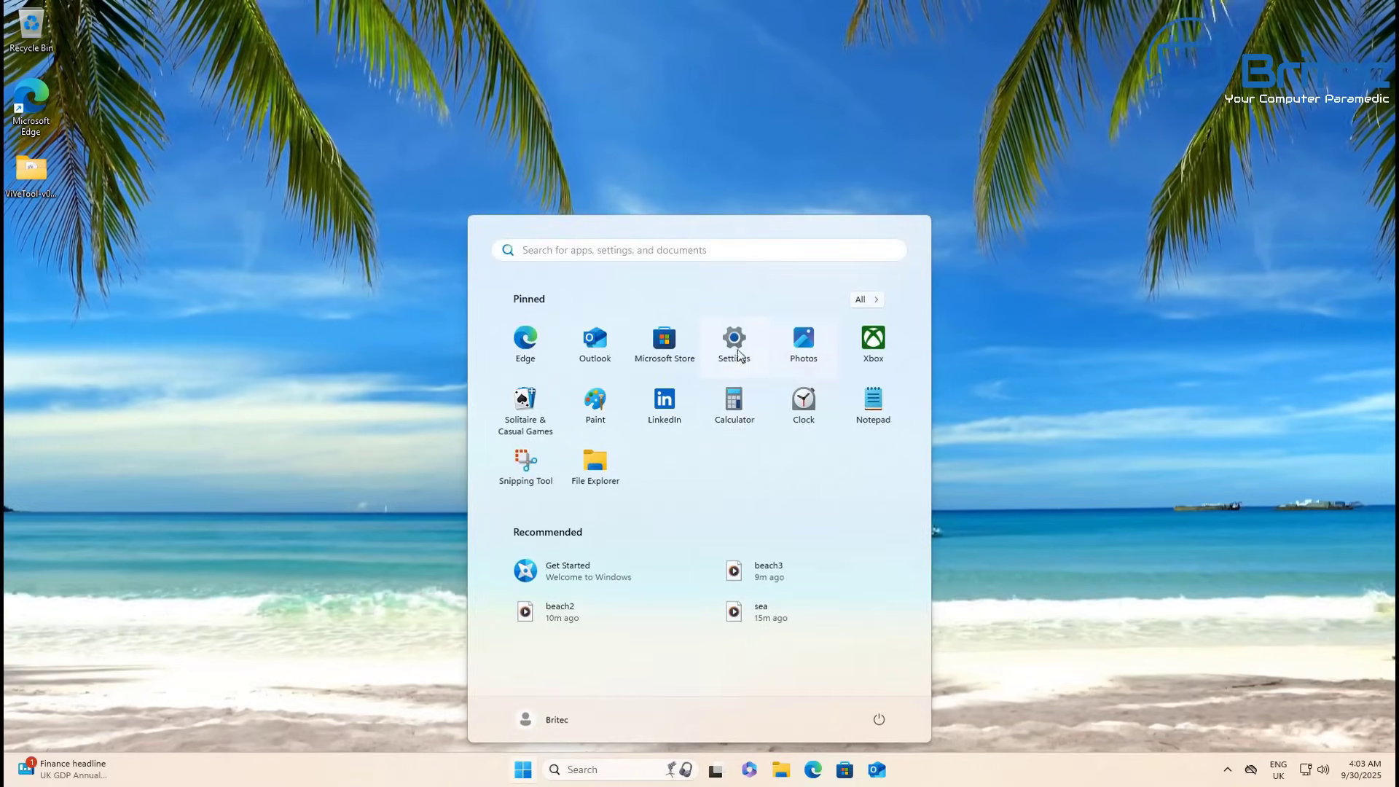
left_click(736, 354)
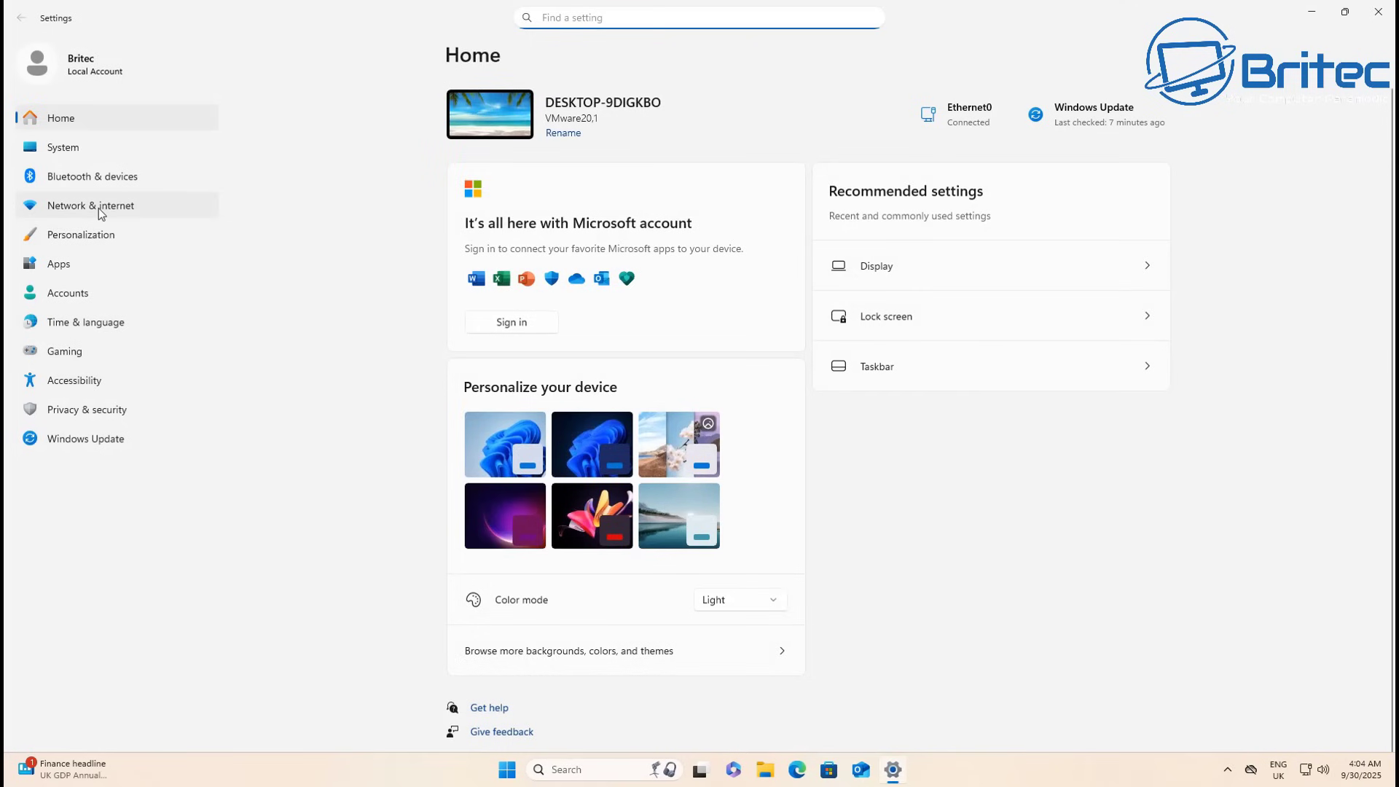
left_click(97, 238)
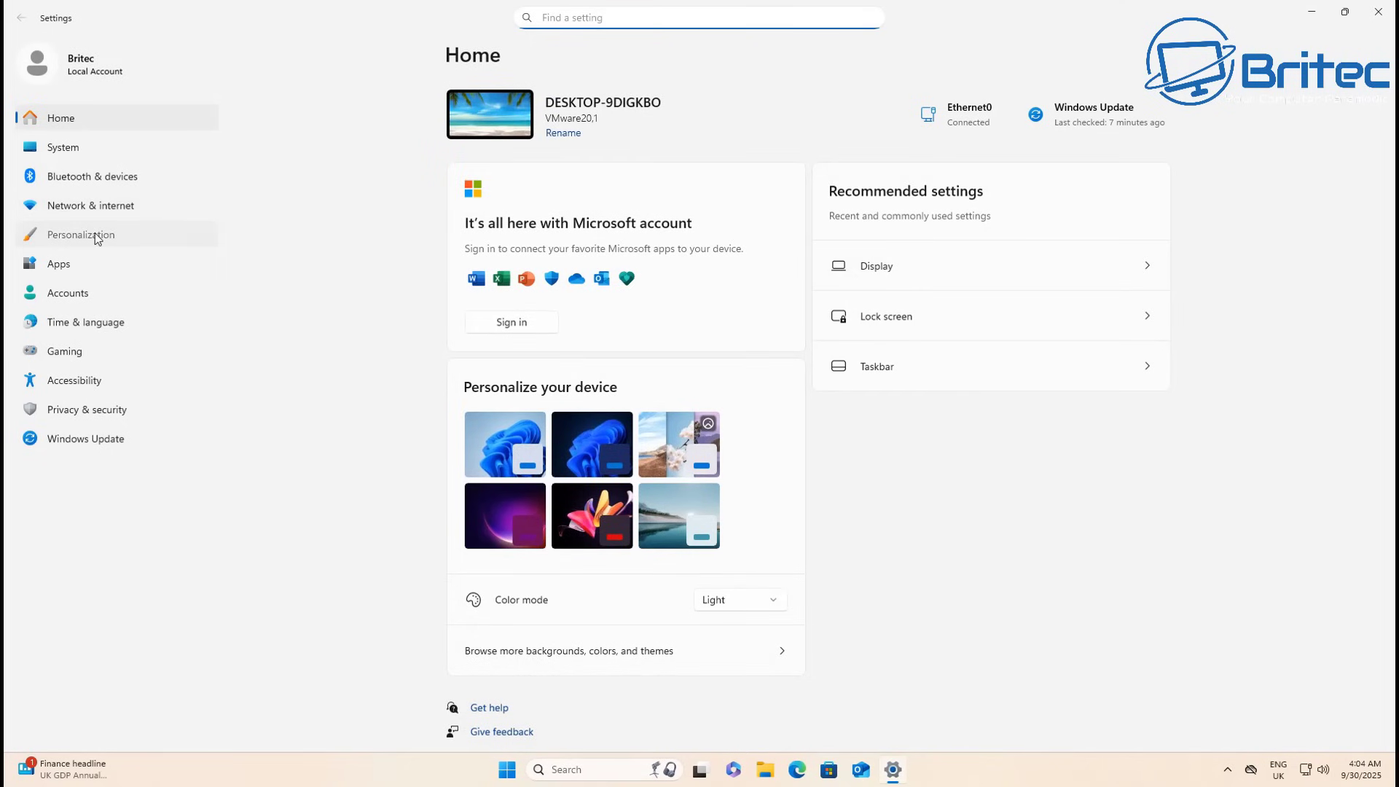
left_click(712, 287)
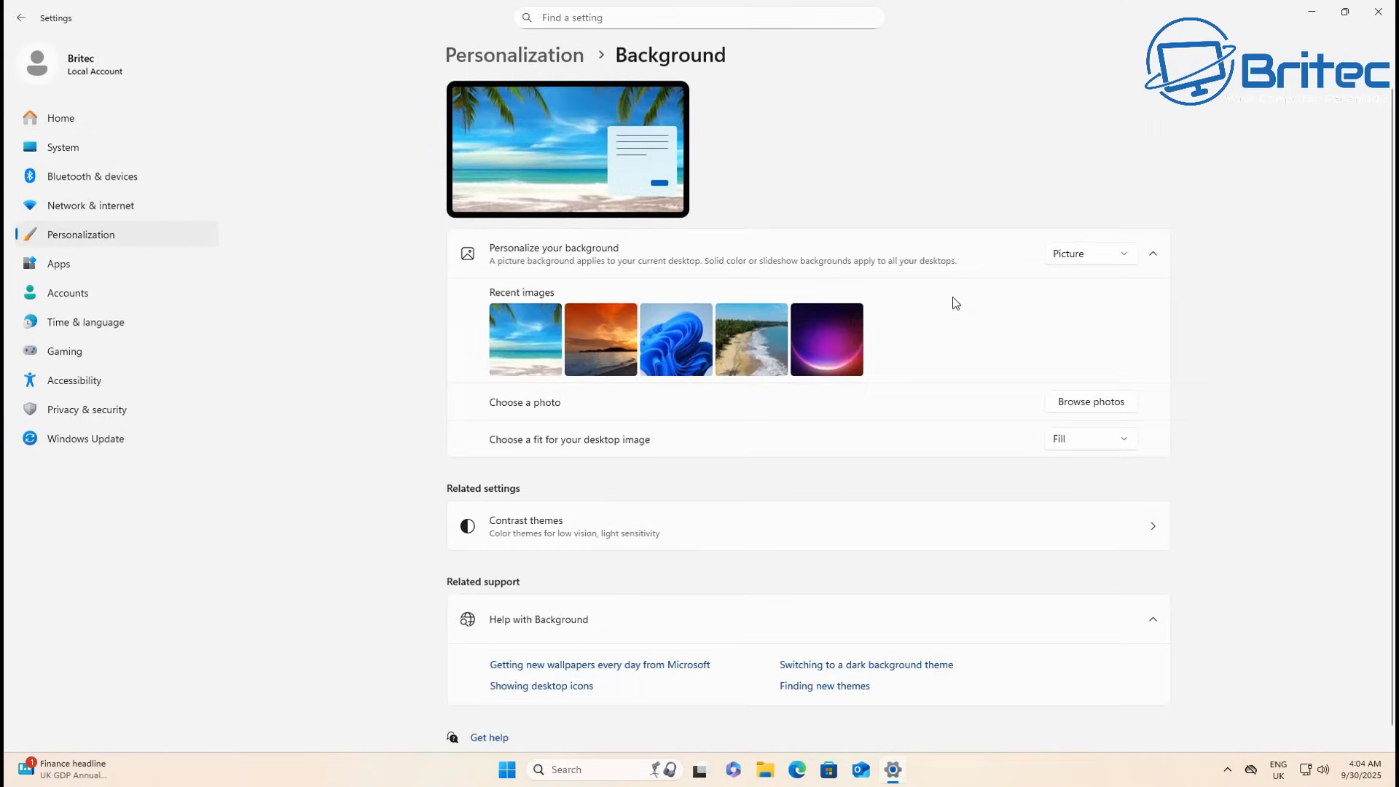
Browse photos, select beach3 in Videos, and confirm it as the background.
left_click(1100, 405)
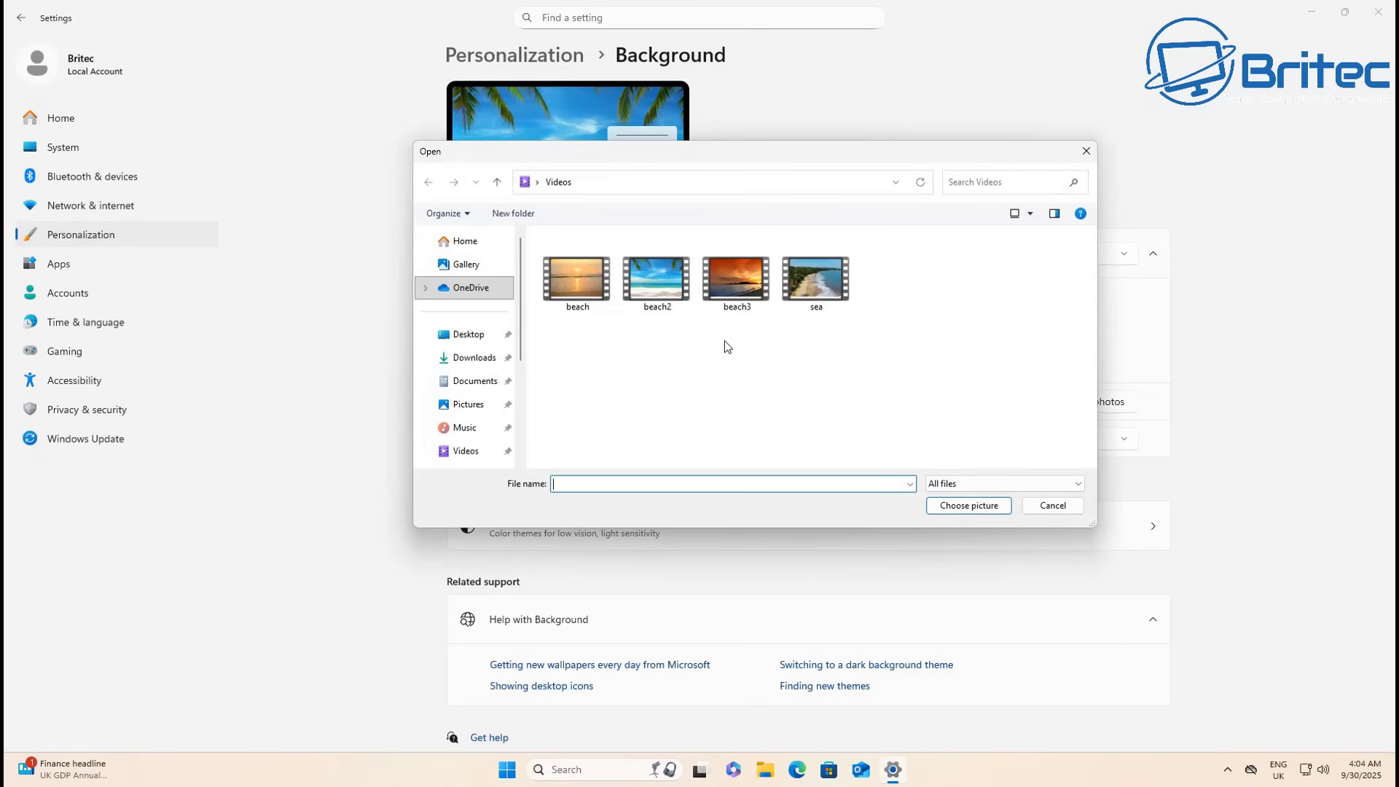
left_click(726, 284)
left_click(965, 507)
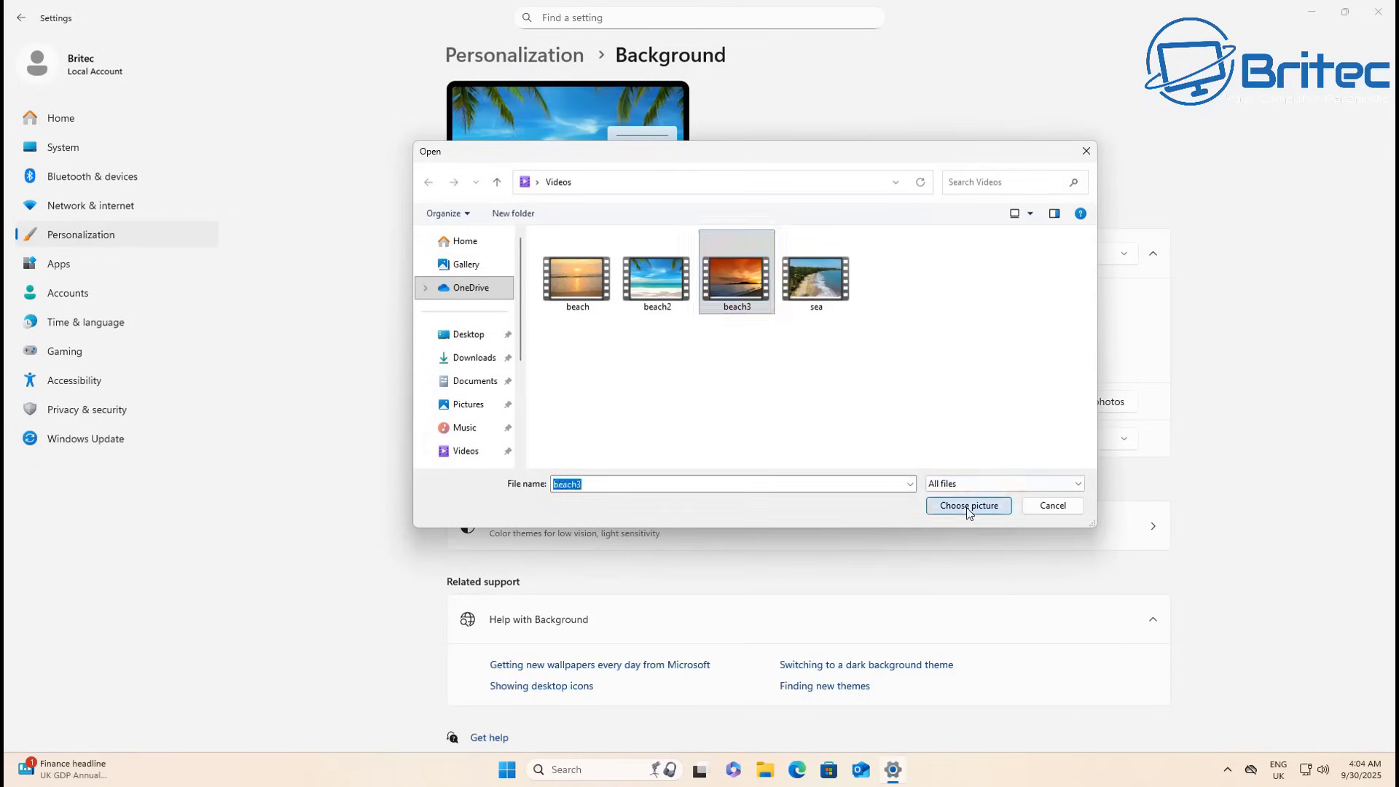